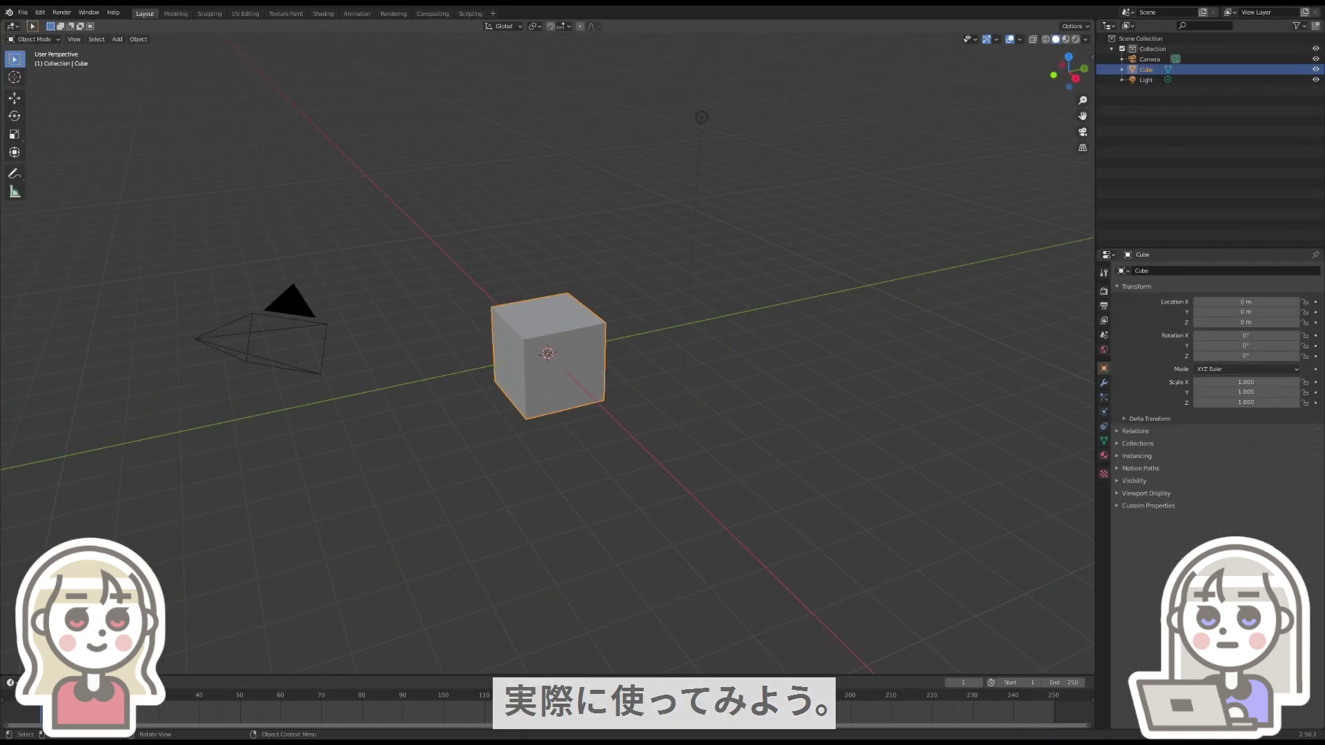
Show the QuickCurve tab in the N sidebar and widen it so every shortcut reads fully
key(n)
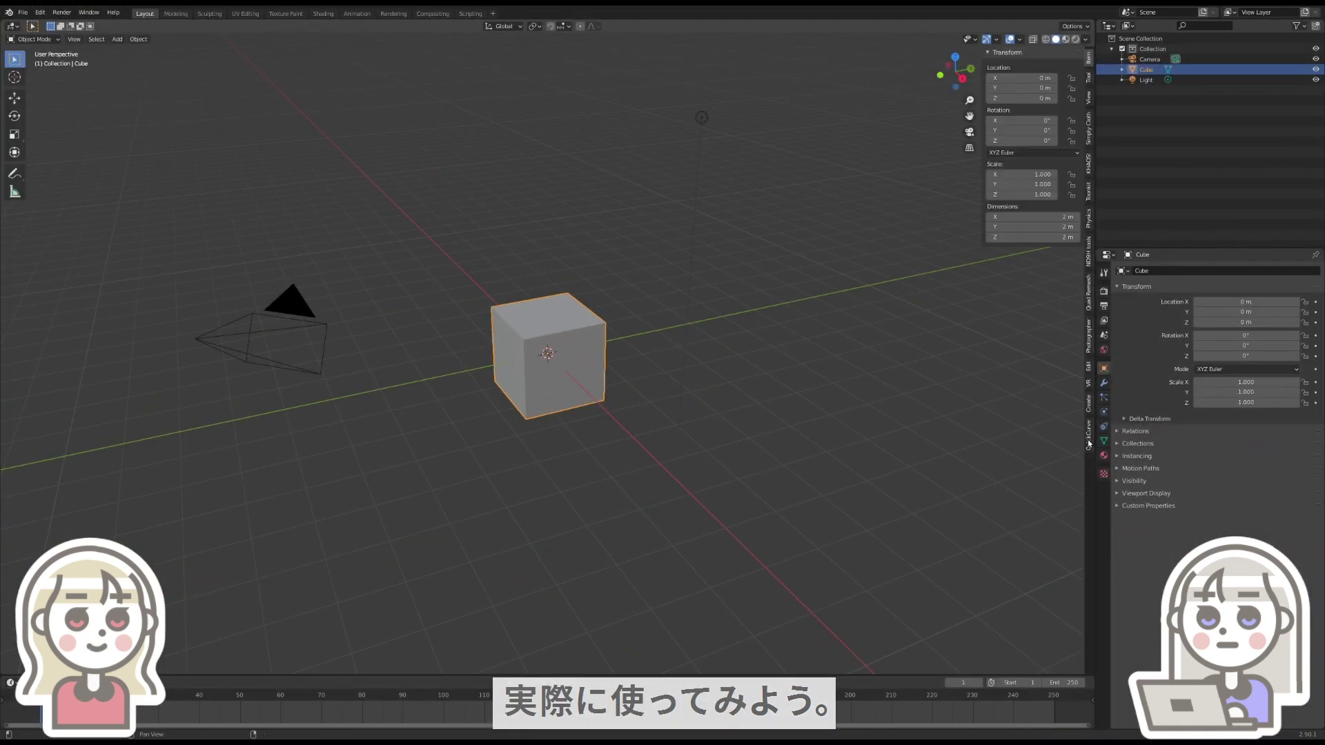
click(1087, 440)
drag(984, 320, 845, 320)
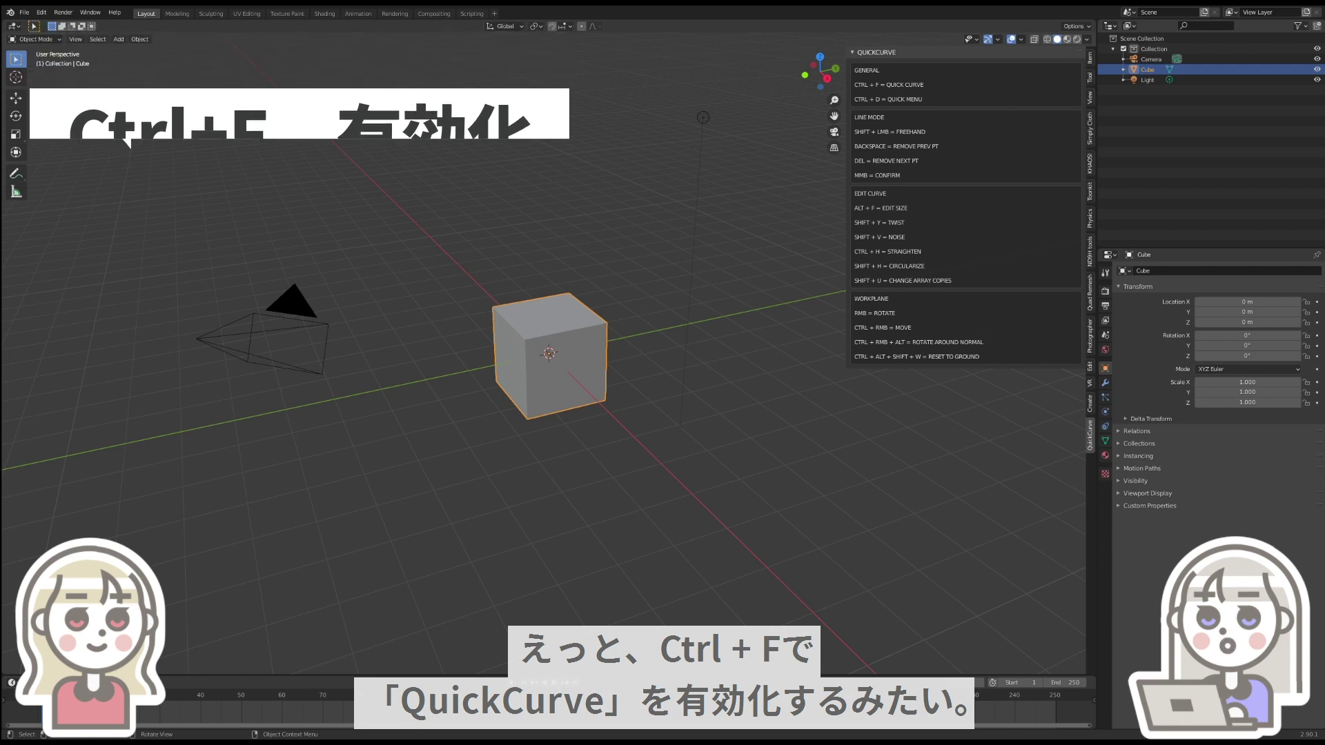
Enable QuickCurve drawing with Ctrl+F and draw a spiral tube plus a second curling tube
key(ctrl+f)
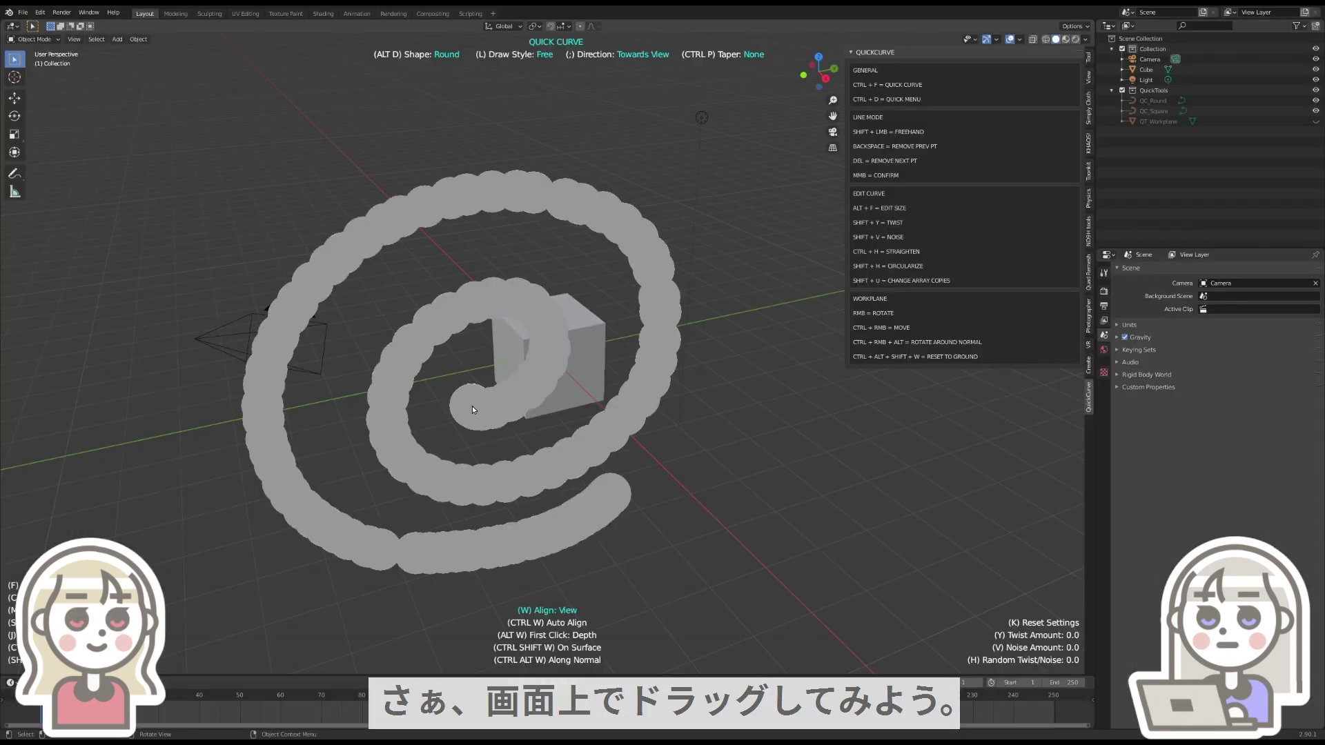
drag(472, 409, 470, 403)
drag(324, 550, 192, 290)
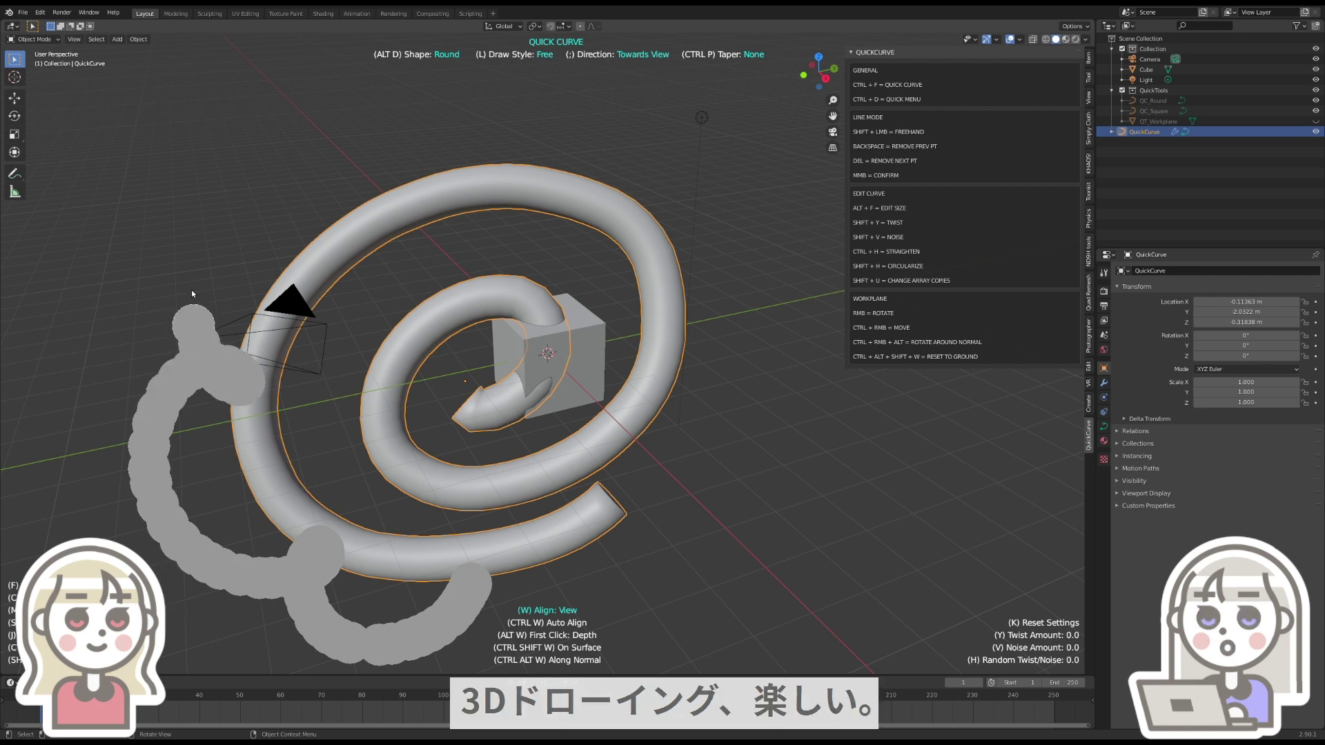
drag(645, 598, 513, 570)
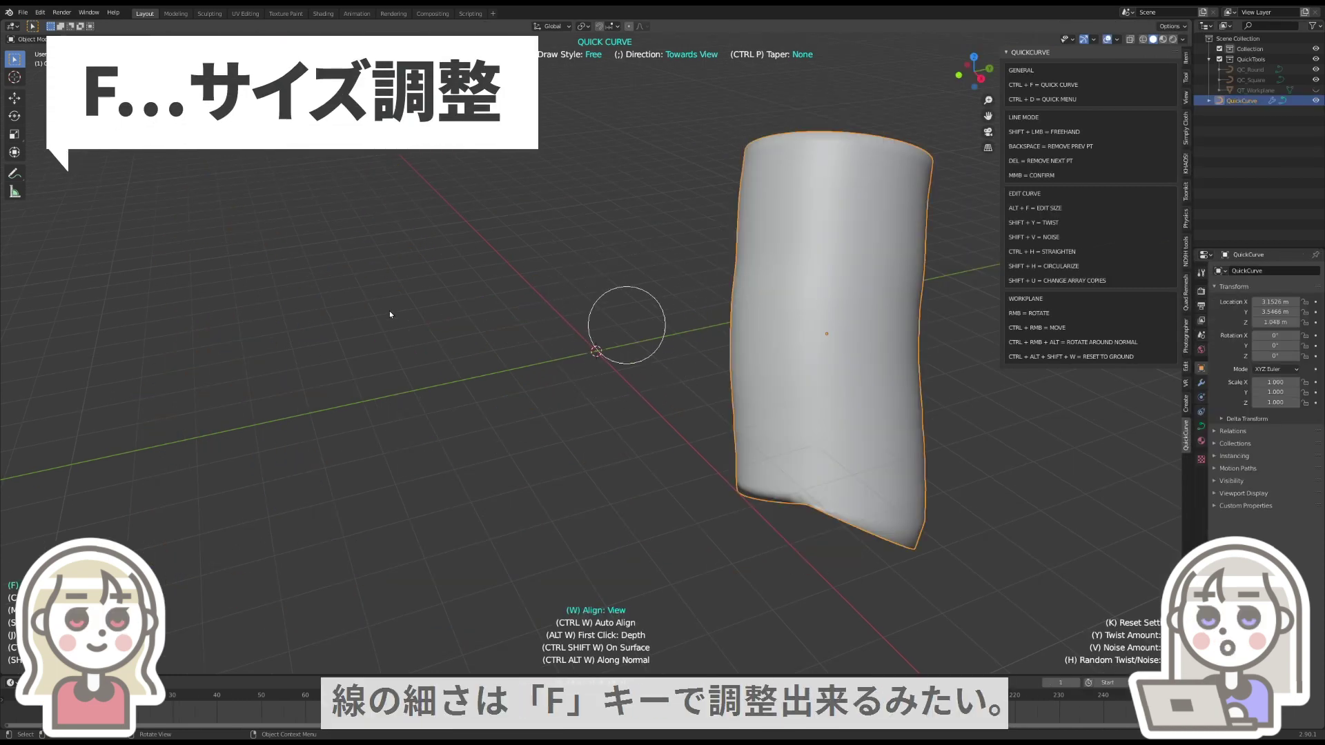
Draw the A's strokes and crossbar as tubes, then erase the crossbar's overhanging left end
drag(460, 441, 445, 541)
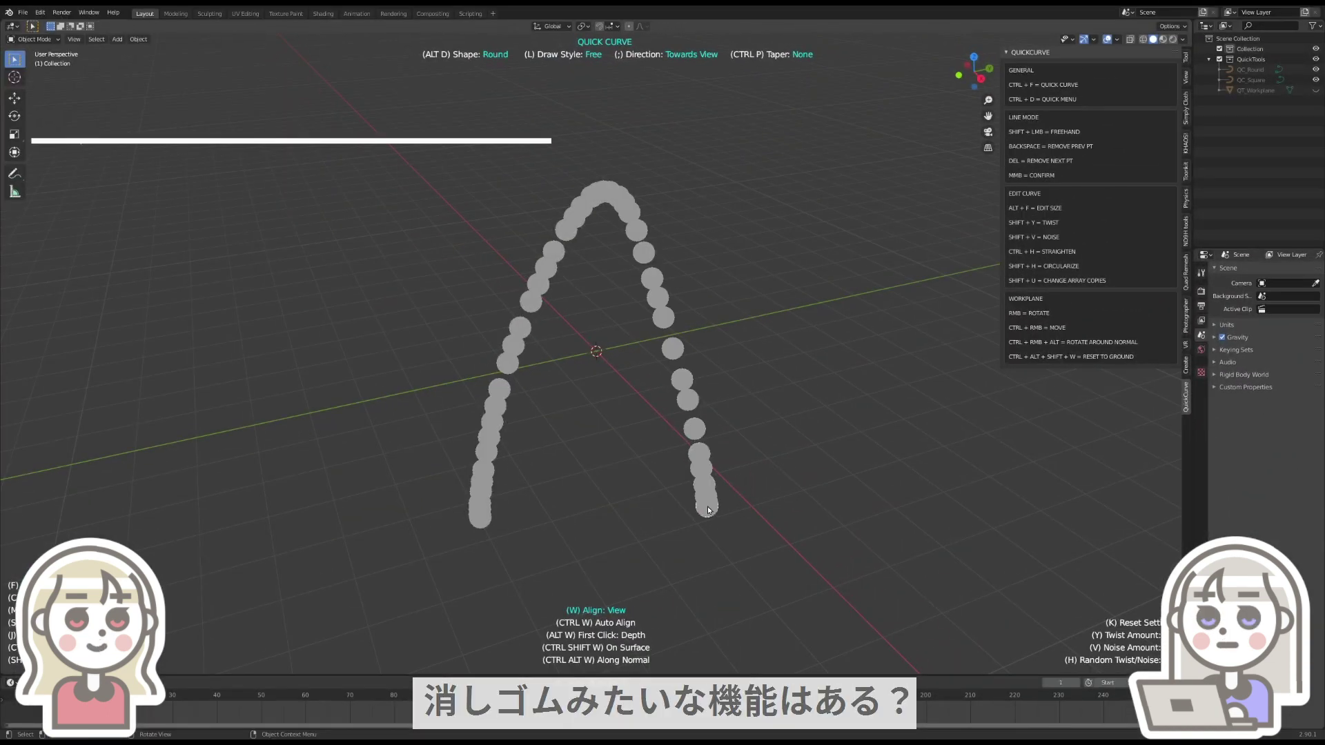
drag(407, 359, 769, 338)
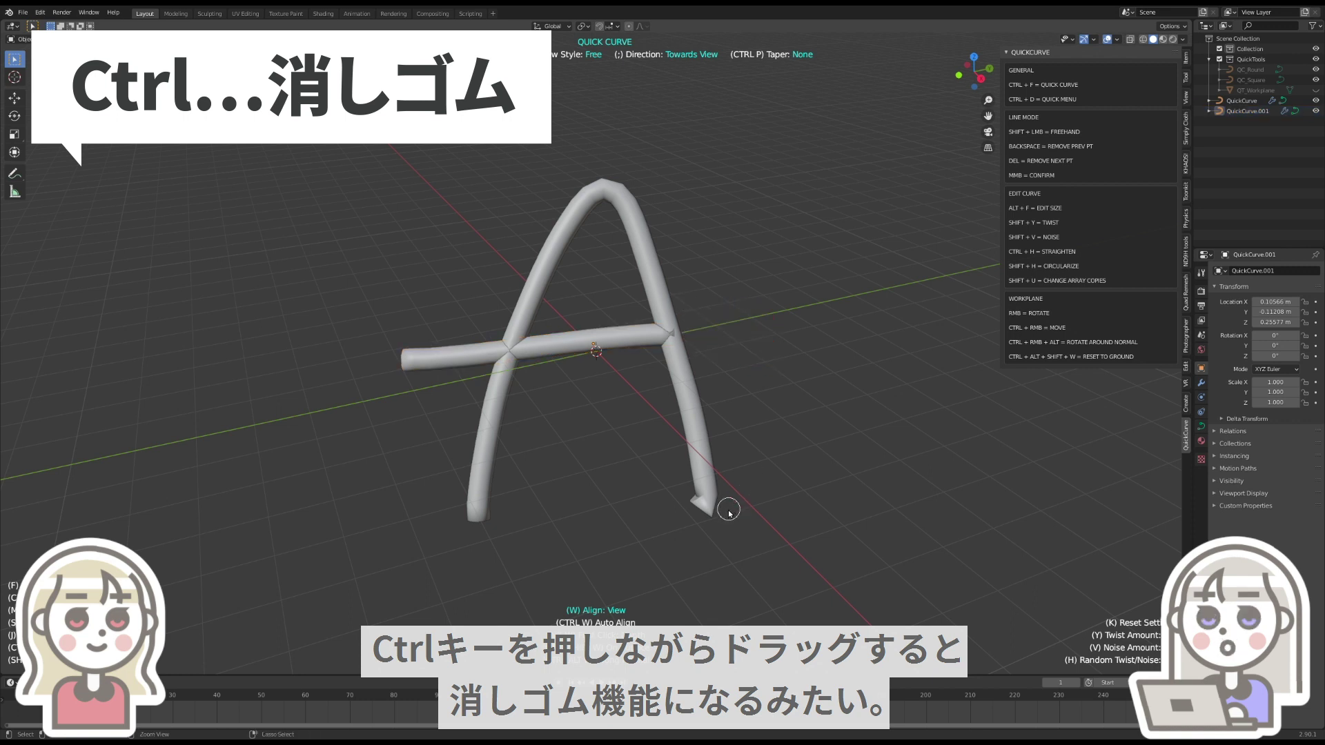
ctrl+drag(402, 332, 435, 385)
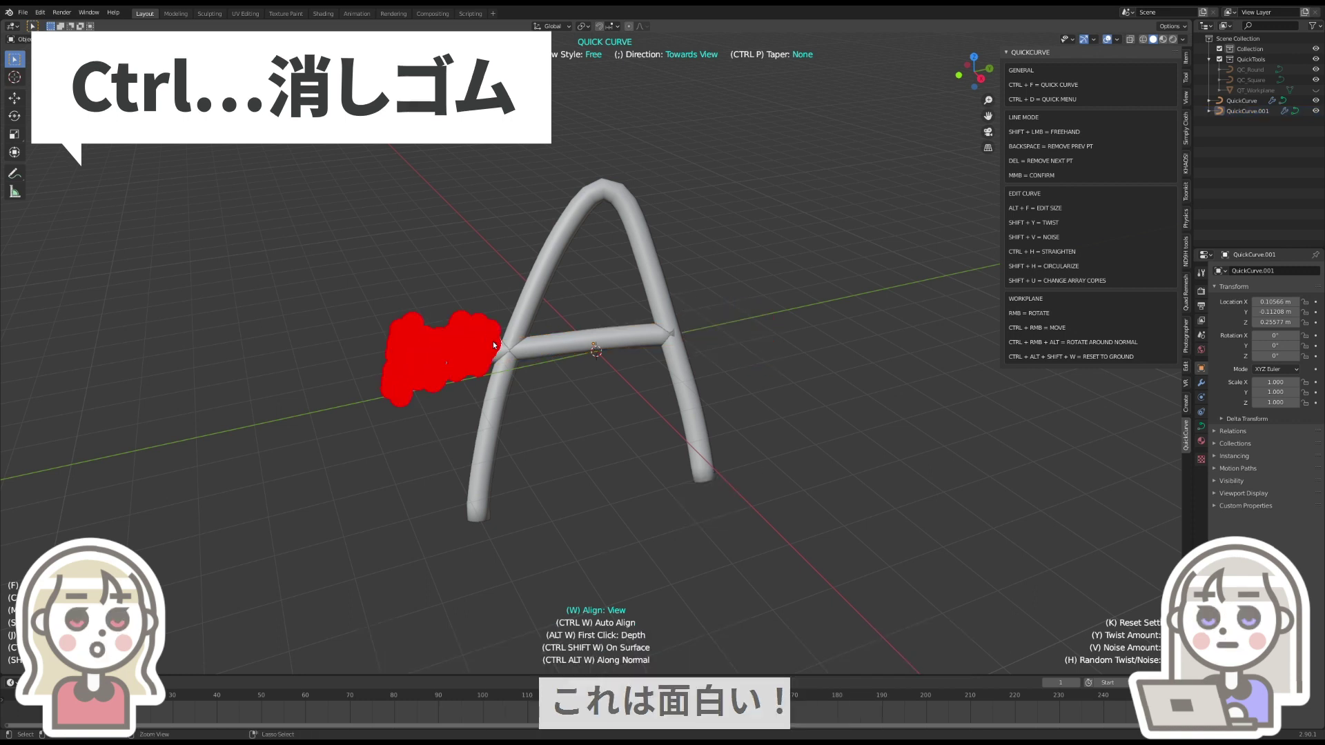
ctrl+drag(494, 345, 495, 347)
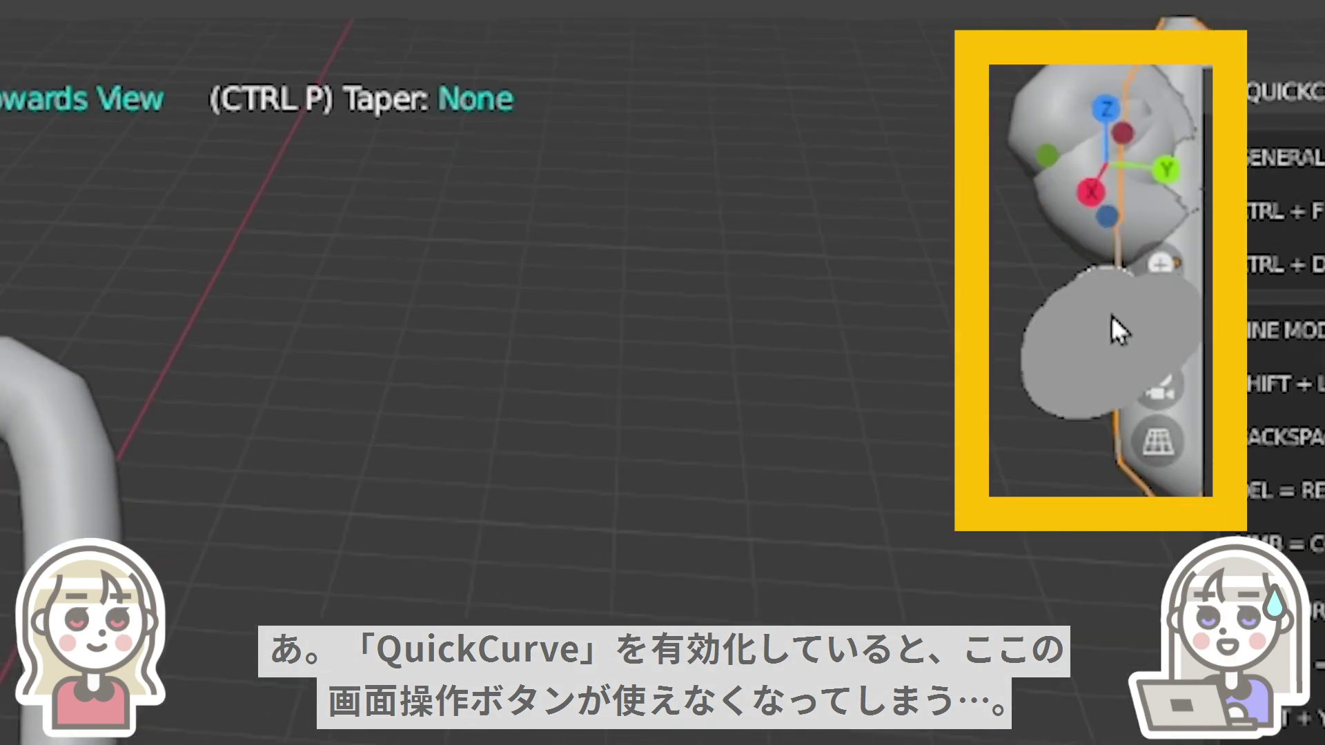
Try navigating with the top-right gizmo, which leaves blob tubes, then draw a plain untapered tube
drag(1141, 265, 1141, 280)
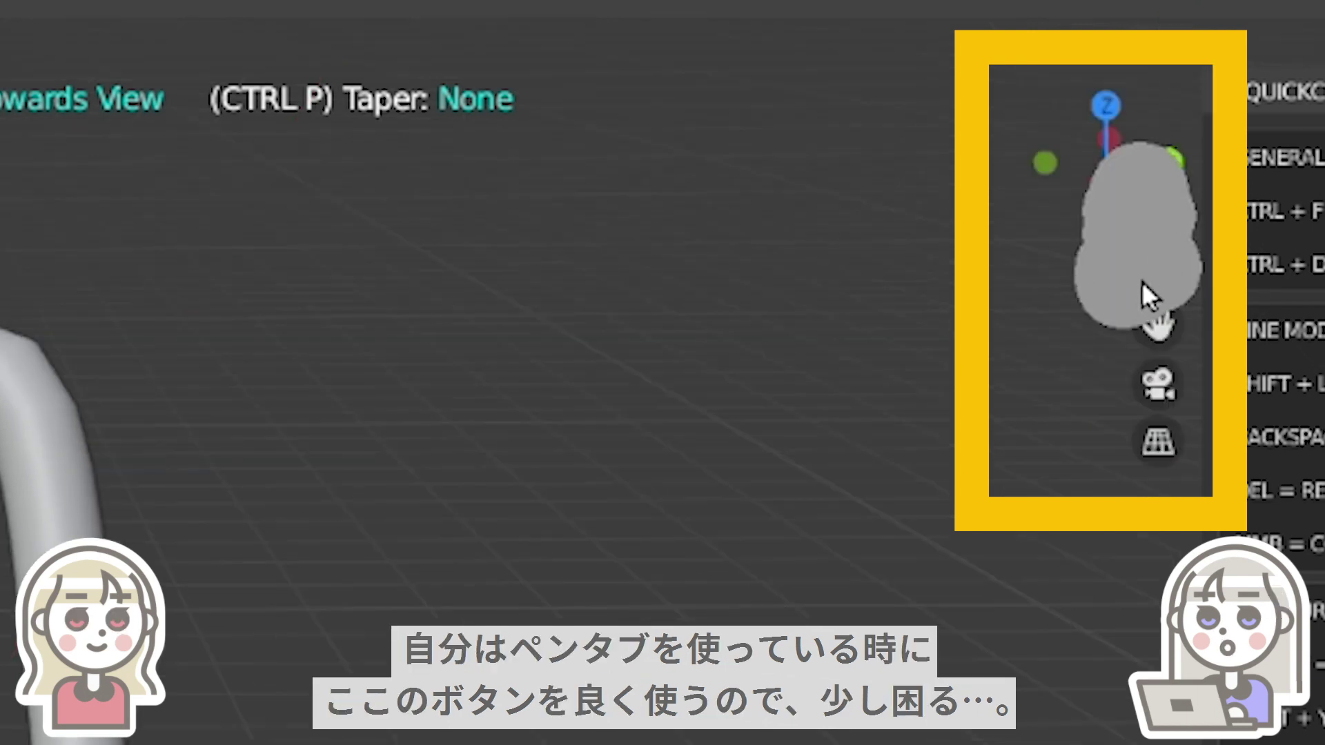
drag(1119, 145, 1197, 174)
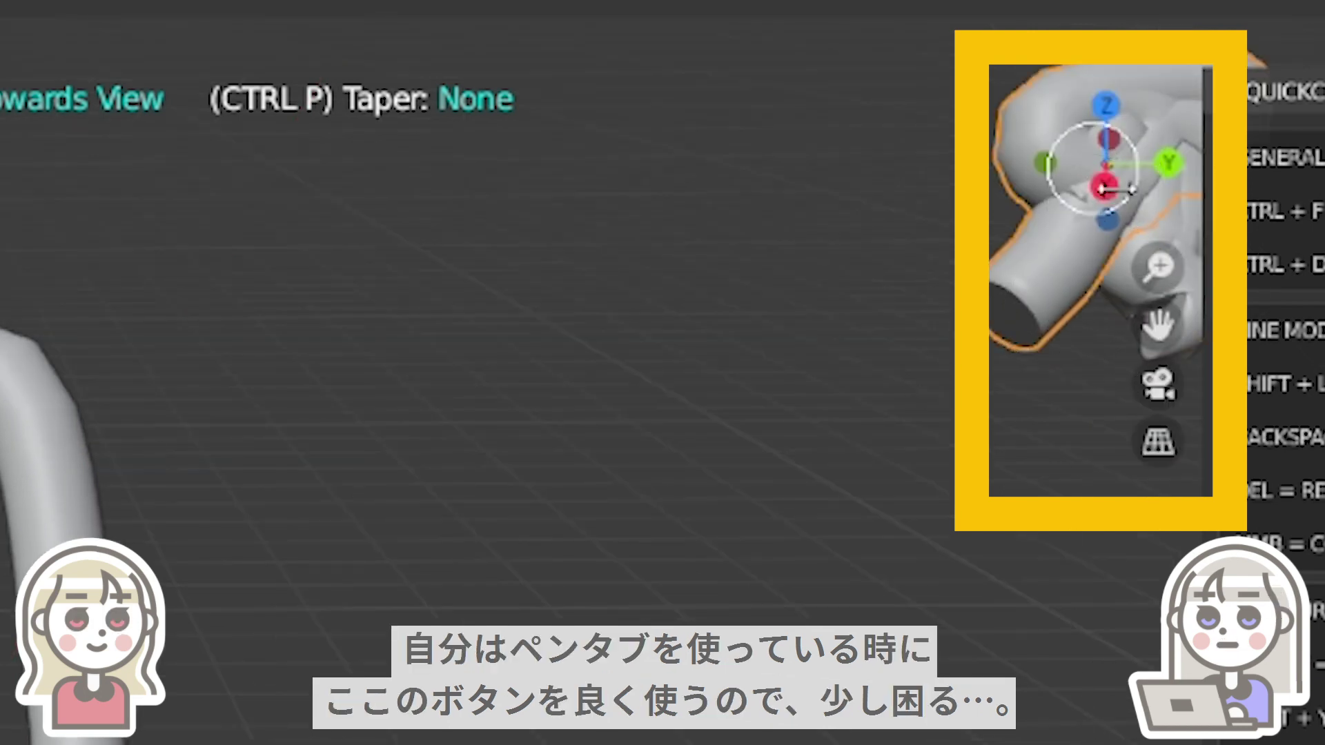
click(1092, 169)
drag(1064, 193, 1115, 216)
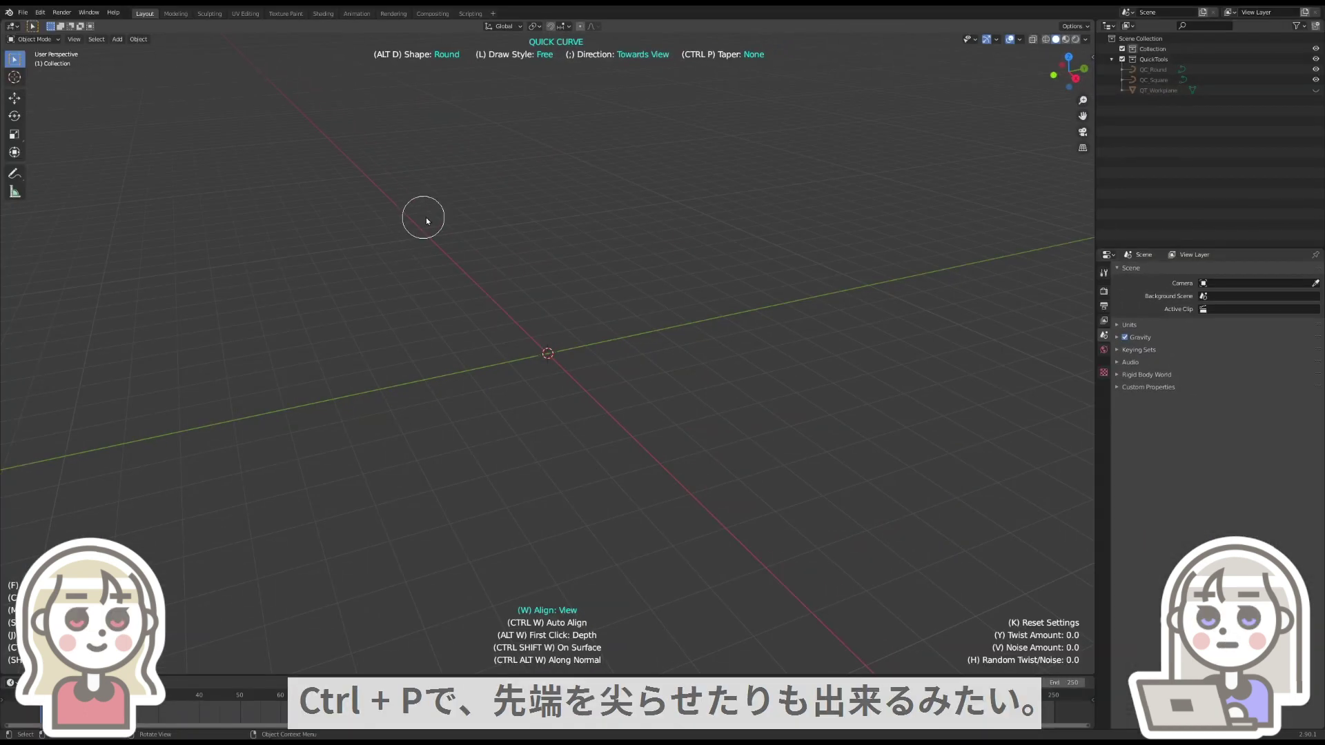
drag(425, 217, 220, 541)
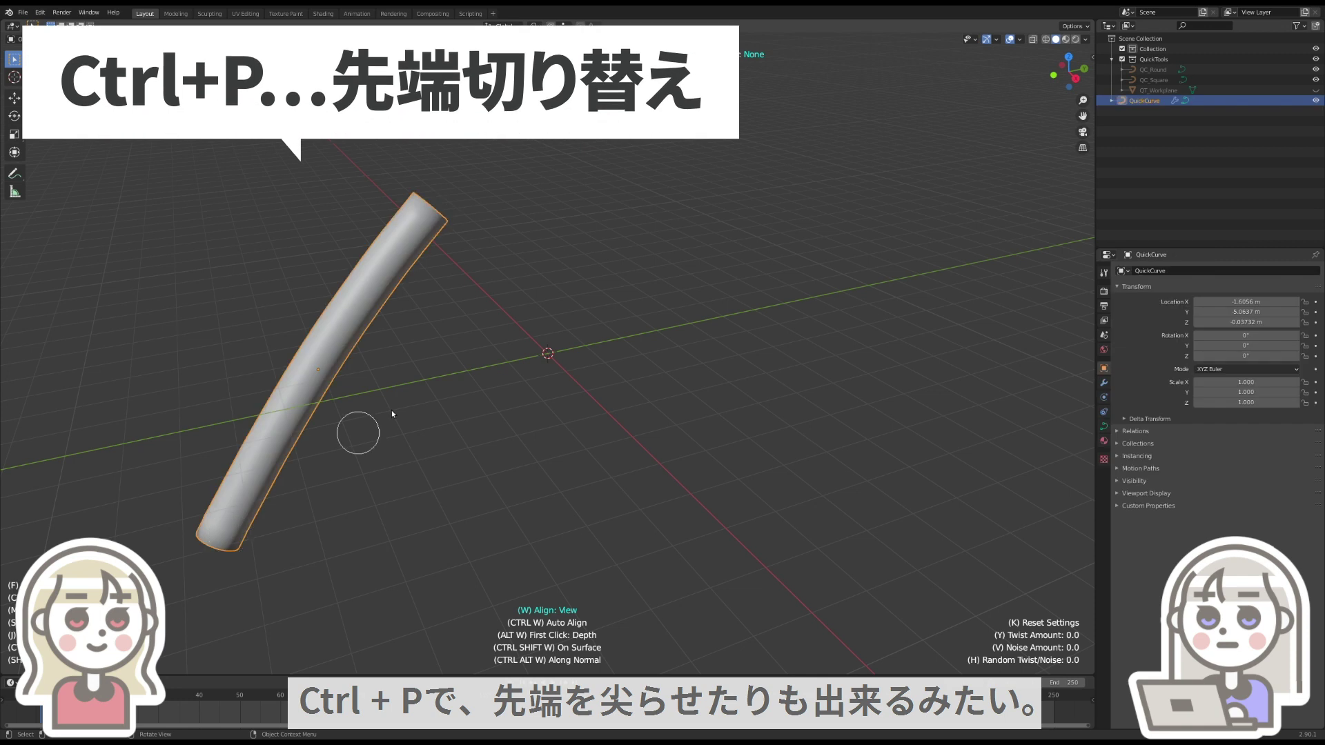
Cycle taper with Ctrl+P and draw tubes tapered at the start, the end, and both ends
key(ctrl+p)
drag(589, 228, 357, 578)
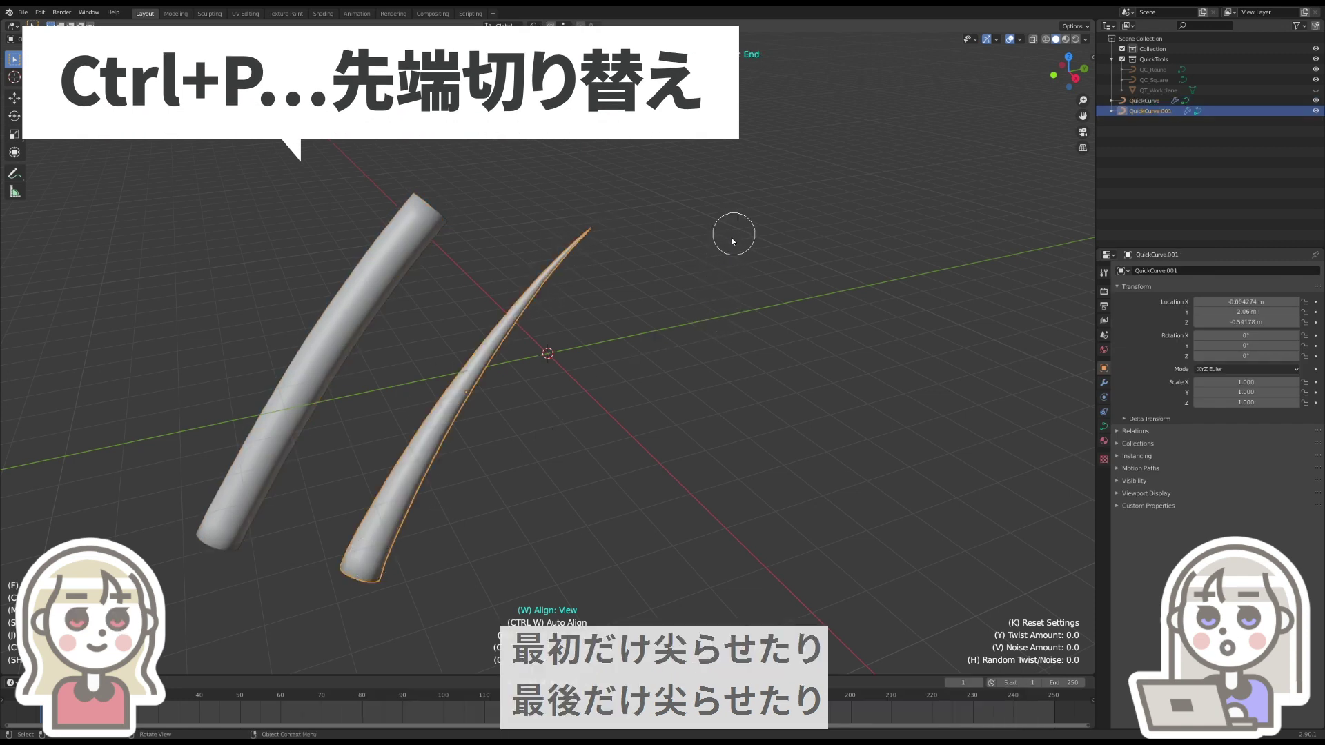
drag(732, 241, 517, 557)
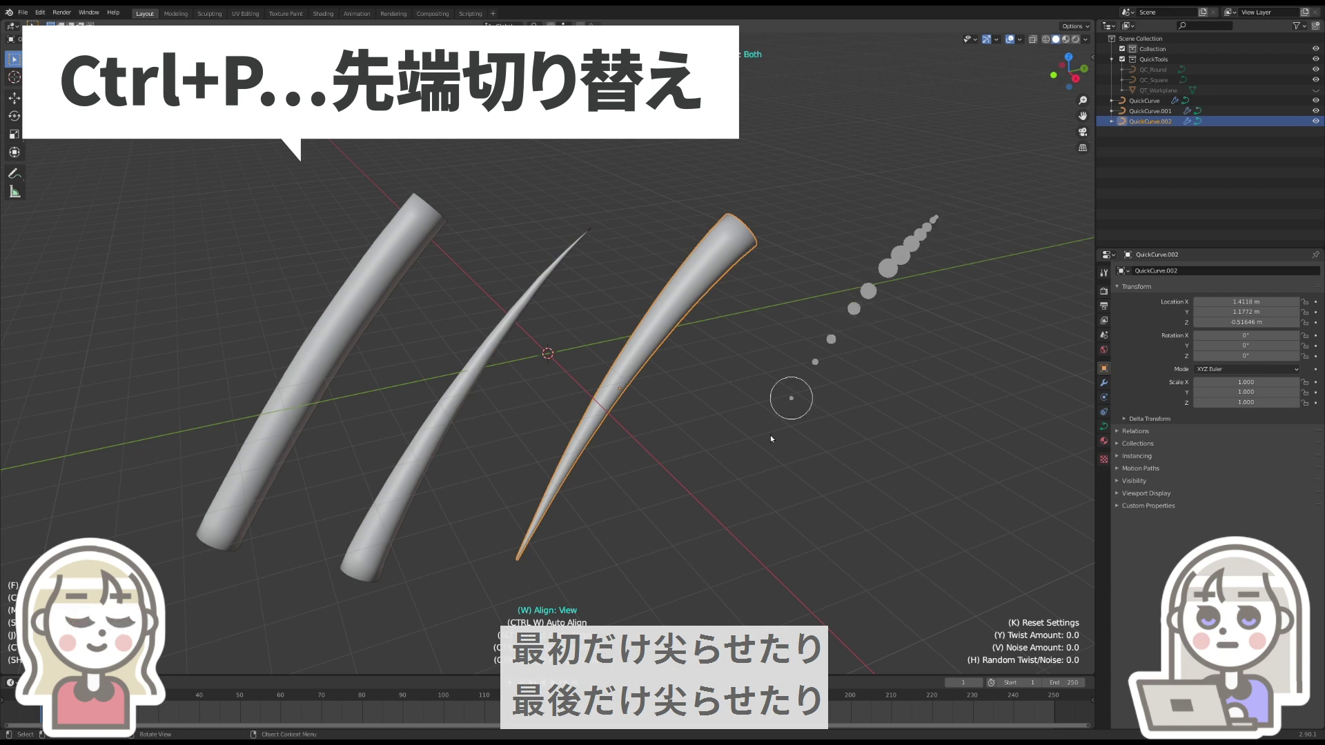
drag(771, 439, 697, 566)
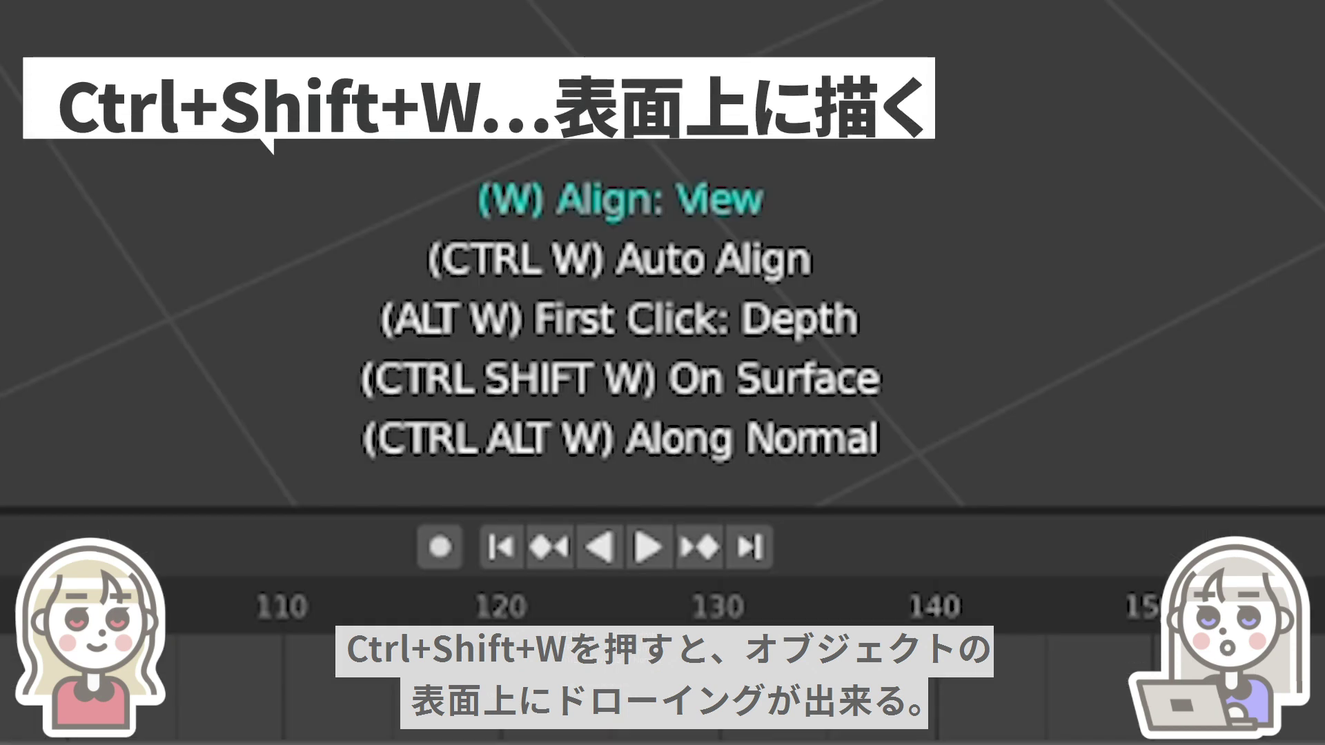
Enable On Surface drawing with Ctrl+Shift+W
key(ctrl+shift+w)
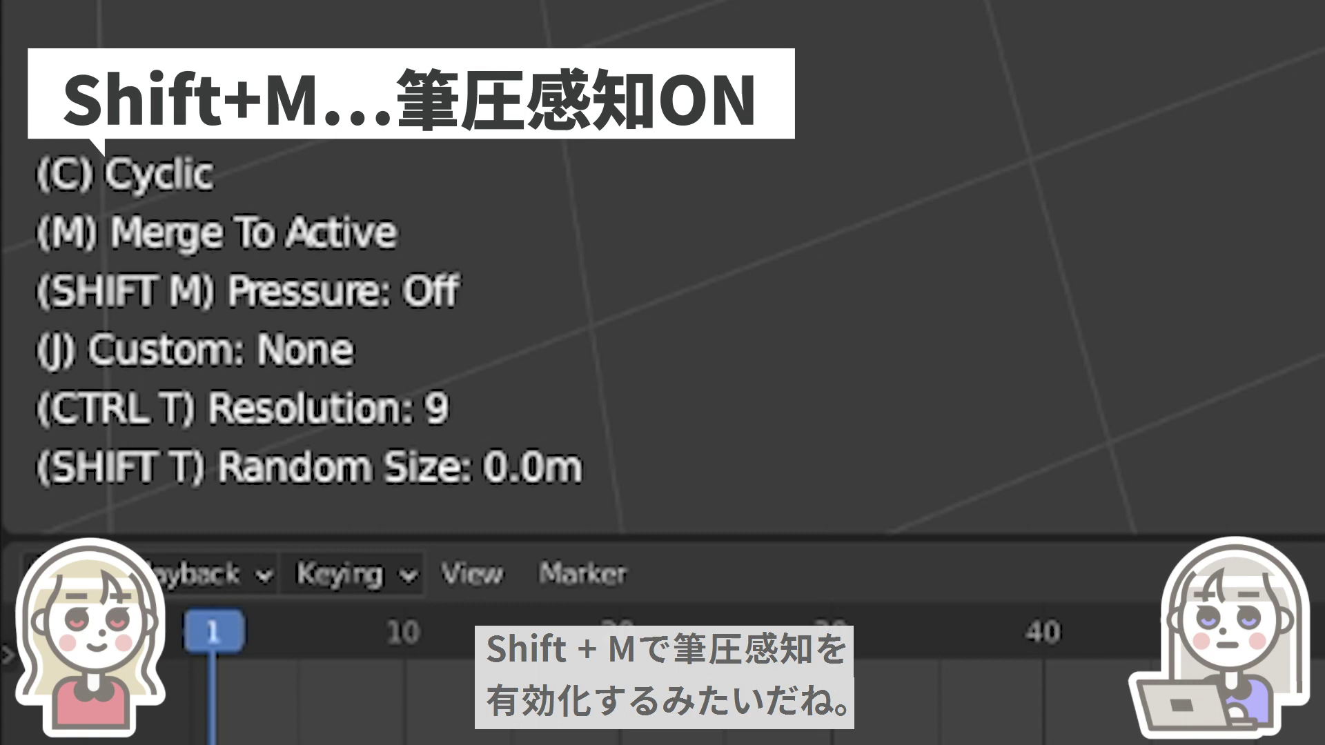
Turn on pen pressure, redraw tubes until an infinity-shaped loop, and twist the square tube
key(shift+m)
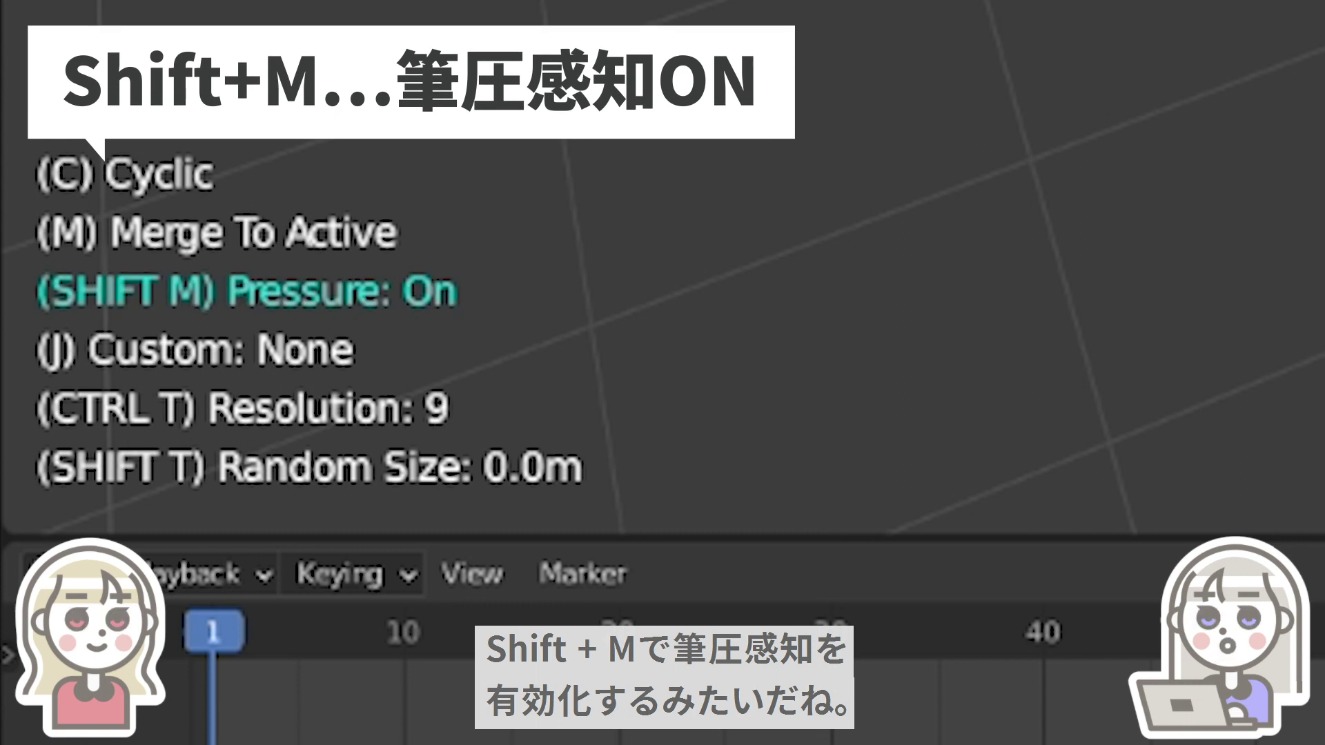
mouse_move(217, 231)
mouse_down()
mouse_move(260, 458)
mouse_move(659, 355)
mouse_move(679, 472)
mouse_move(850, 608)
mouse_up()
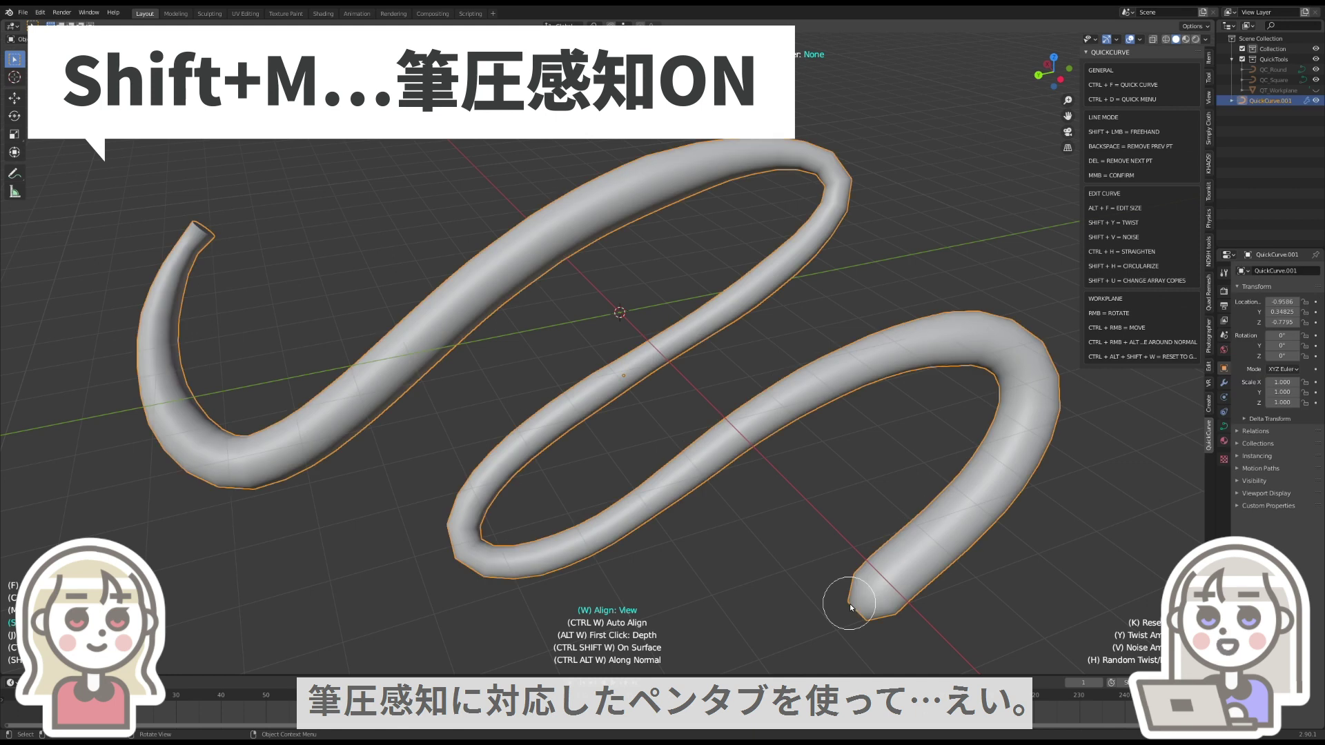
key(ctrl+z)
mouse_move(218, 339)
mouse_down()
mouse_move(268, 388)
mouse_move(689, 210)
mouse_move(755, 443)
mouse_move(730, 558)
mouse_up()
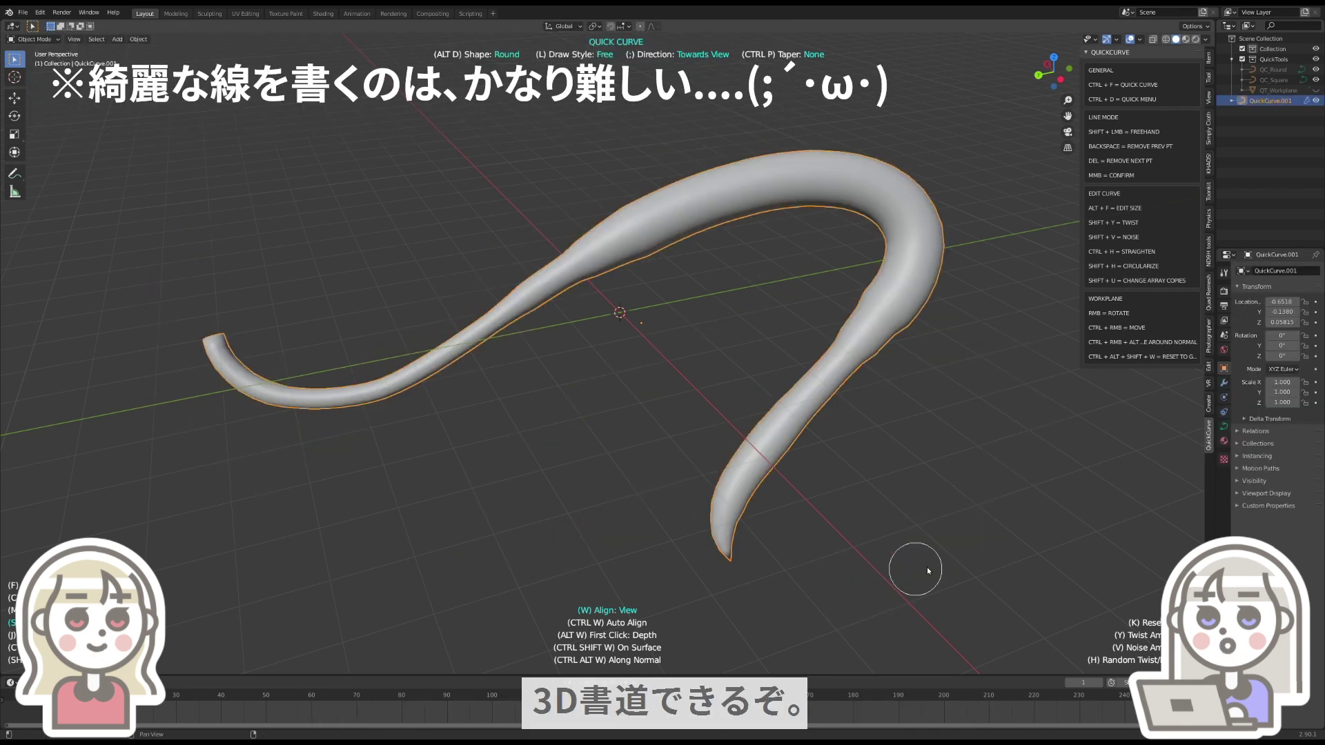
key(ctrl+z)
mouse_move(298, 292)
mouse_down()
mouse_move(515, 440)
mouse_move(931, 473)
mouse_move(438, 379)
mouse_up()
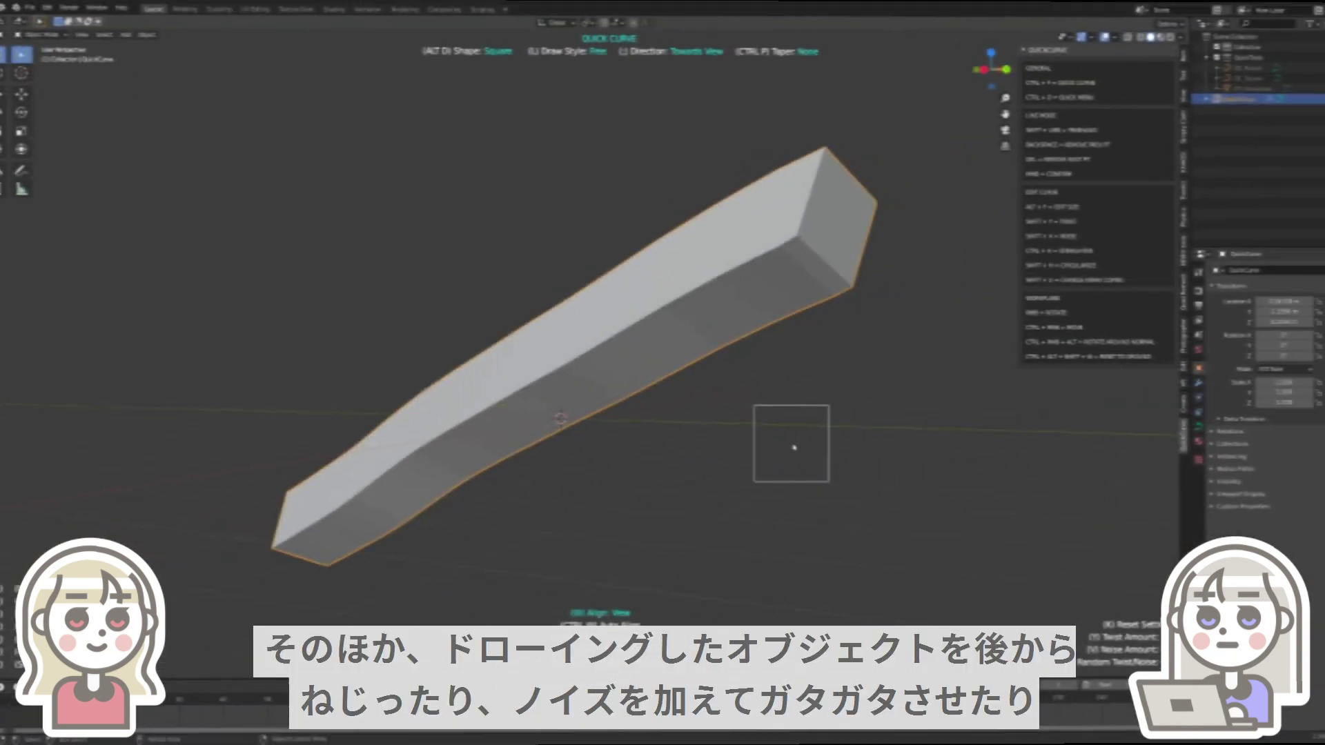
key(shift+y)
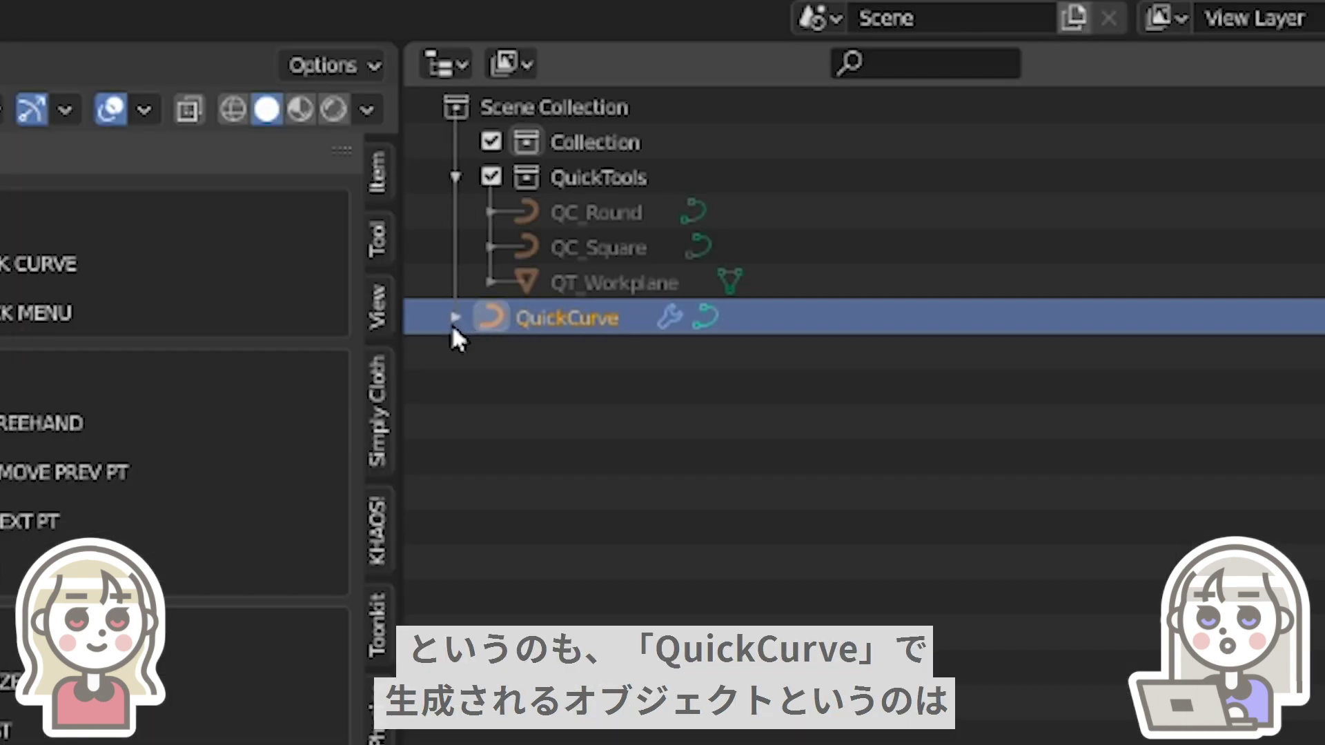
Set Bevel Object to QC_Round, trim the tube's start, and draw a tapered swoosh tube
click(1192, 101)
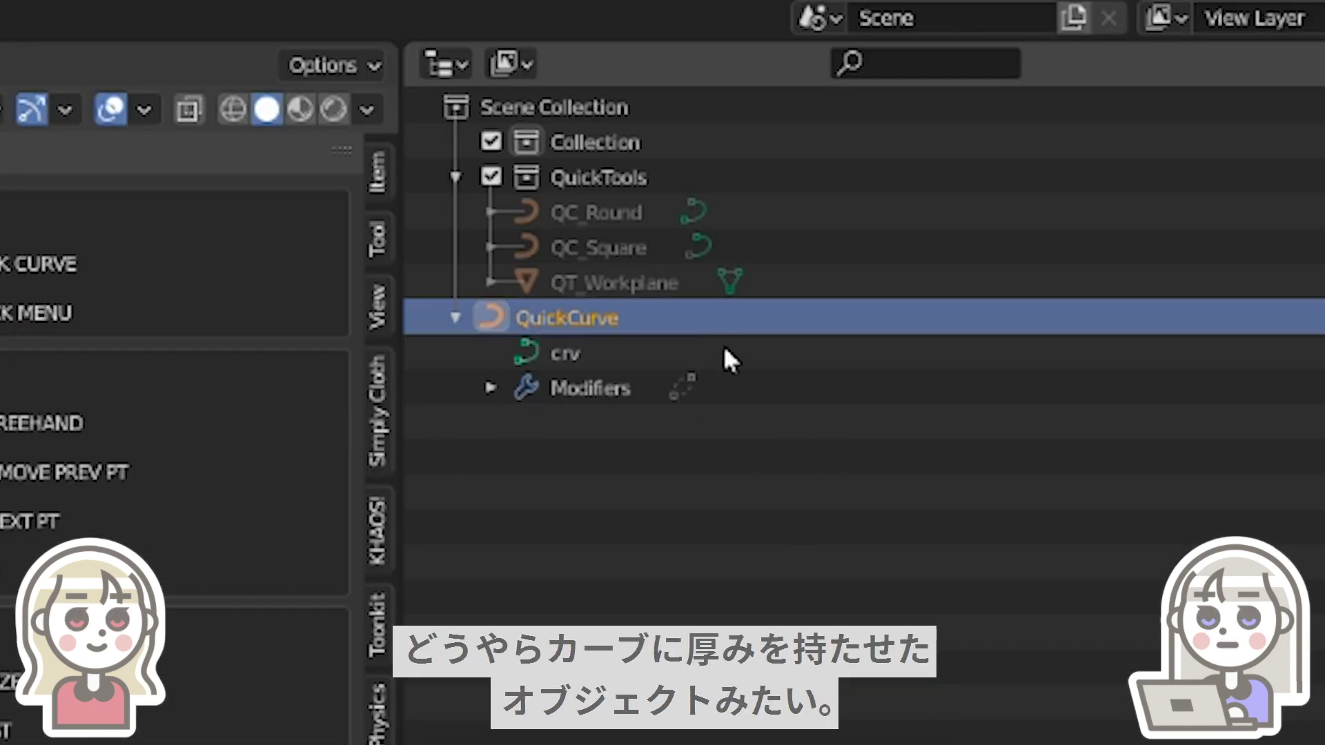
click(486, 388)
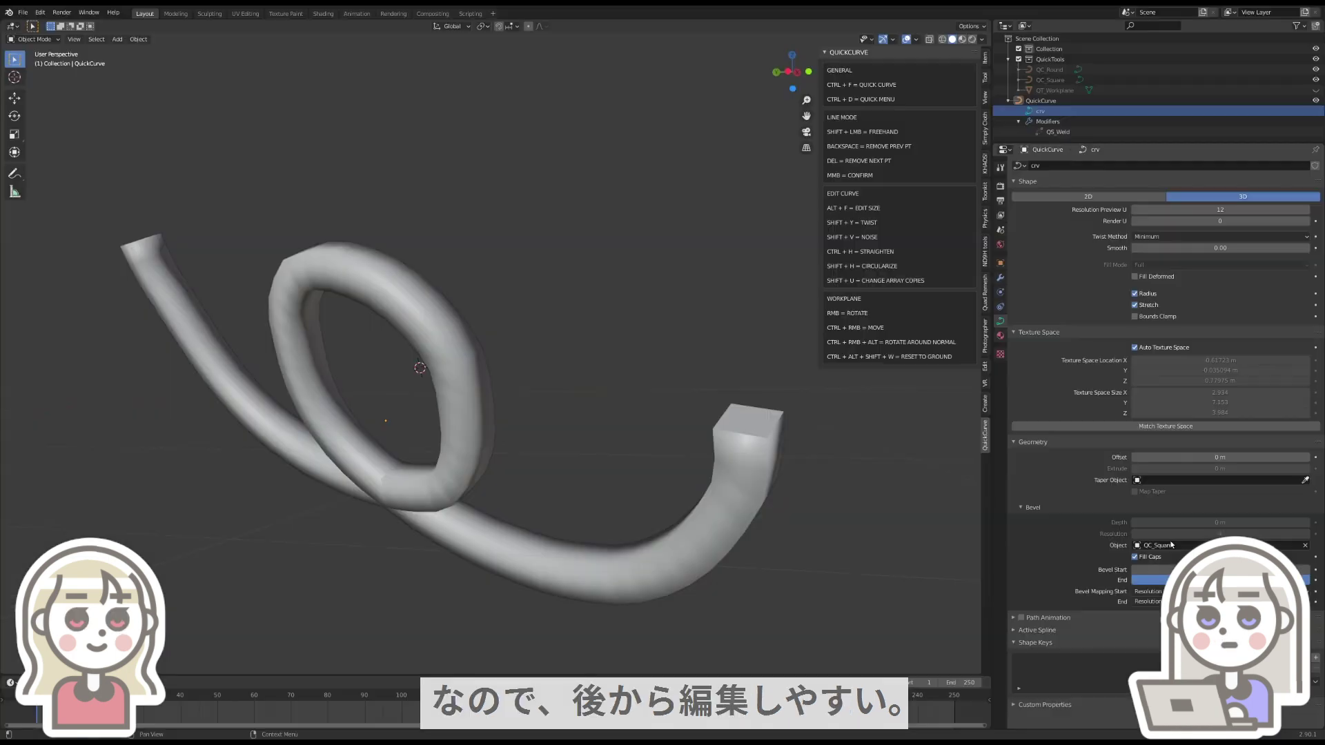
click(1159, 560)
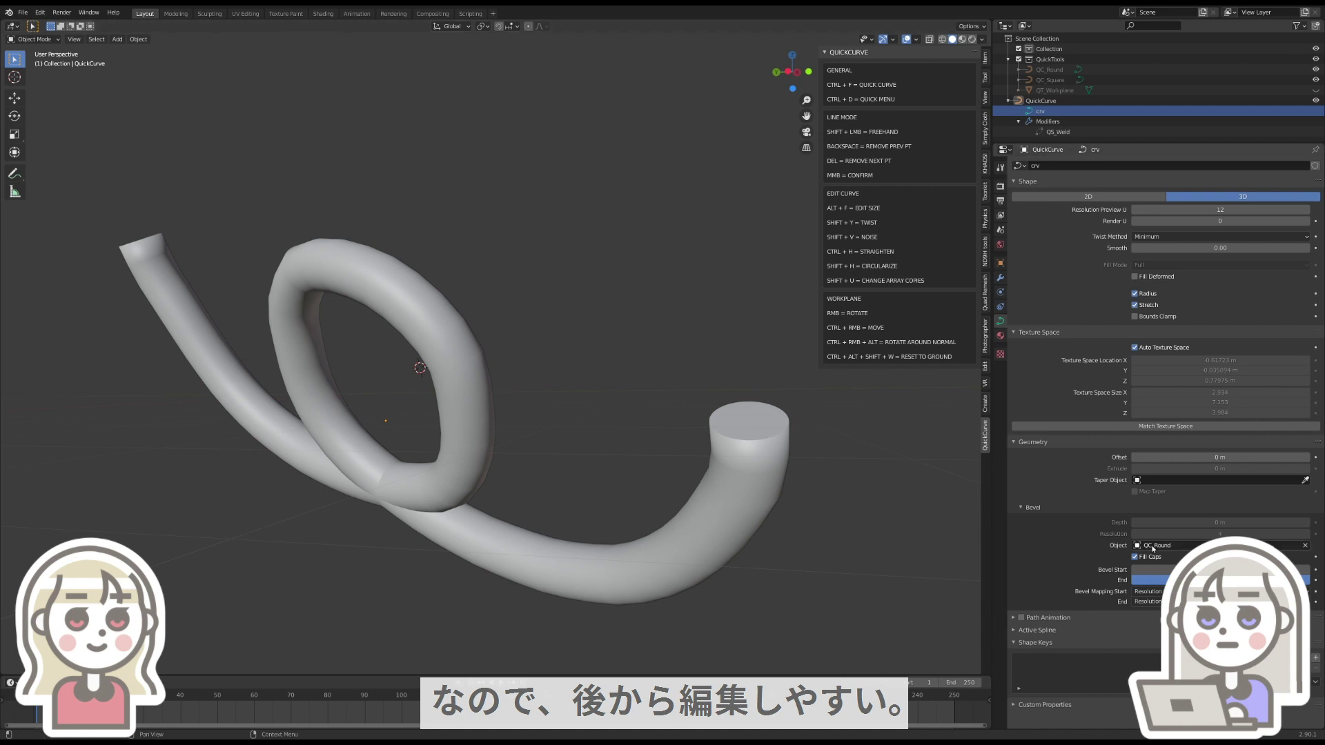
click(1166, 571)
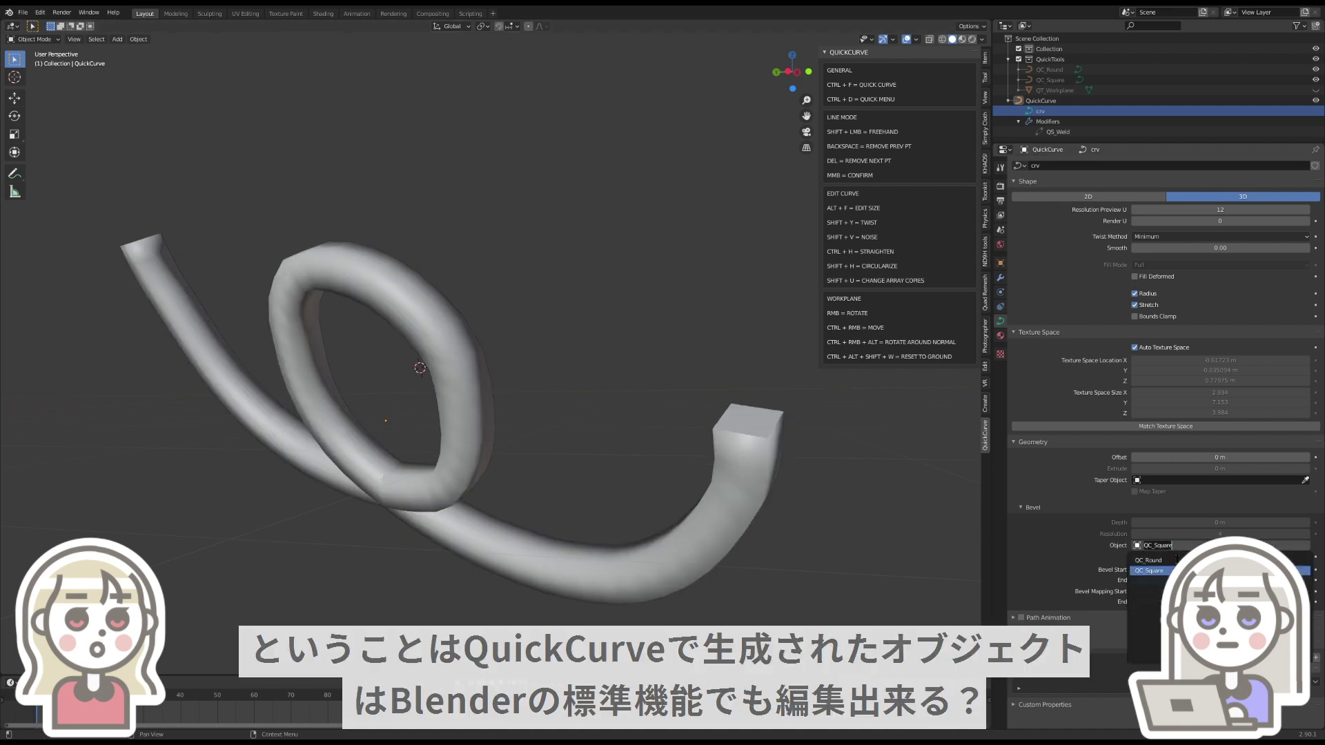
click(1167, 560)
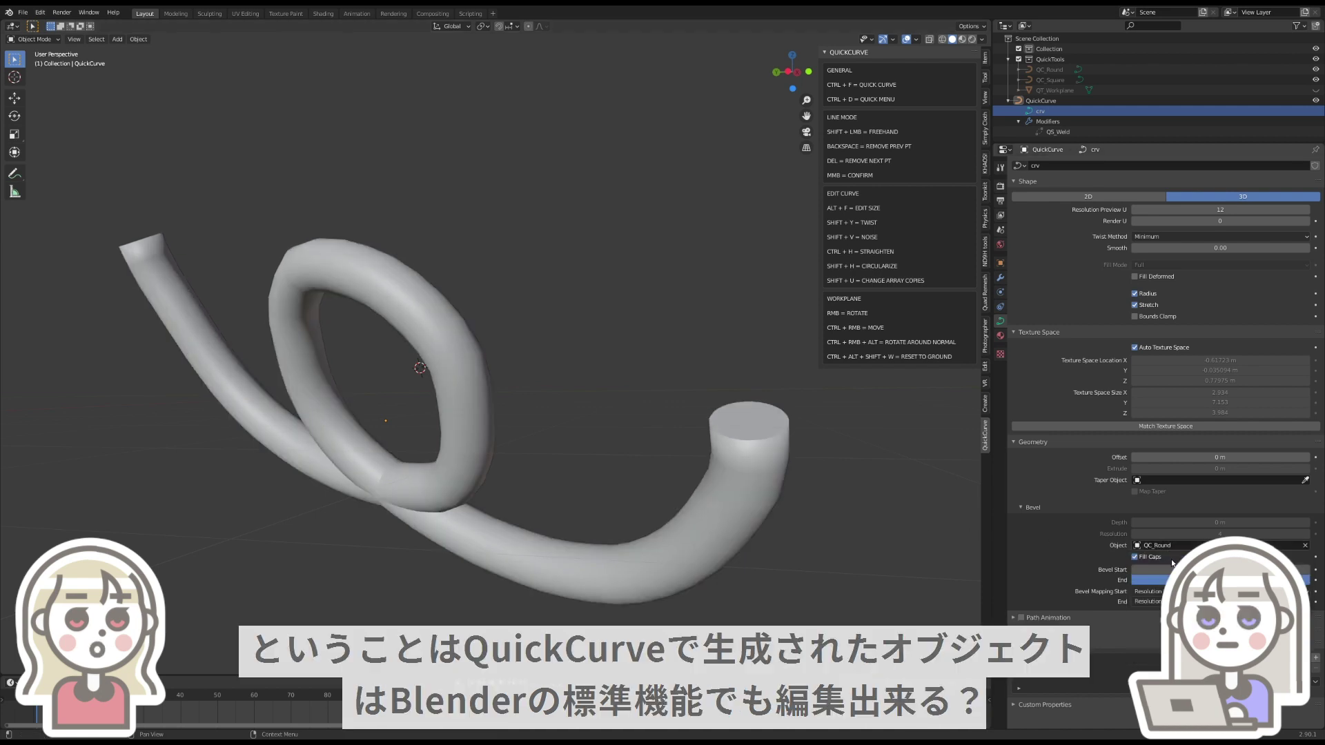
drag(1135, 570, 1228, 569)
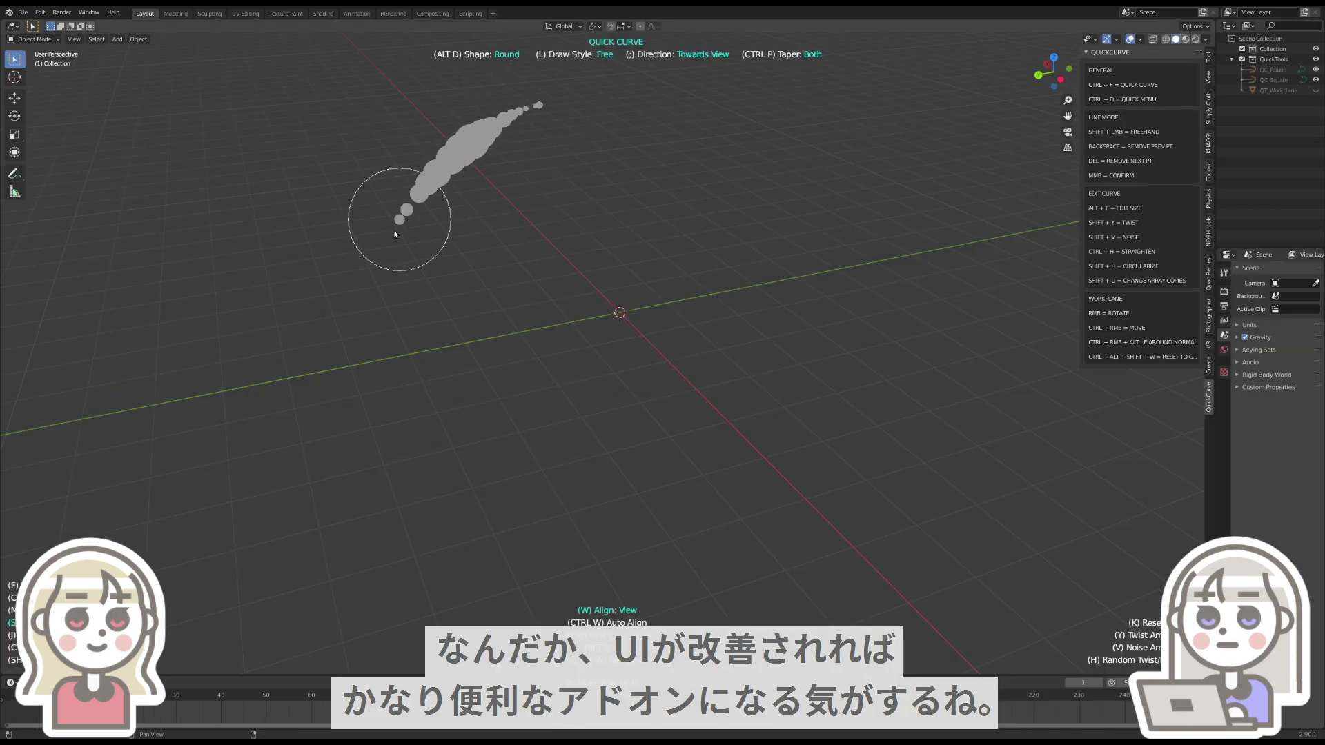
drag(395, 234, 1000, 143)
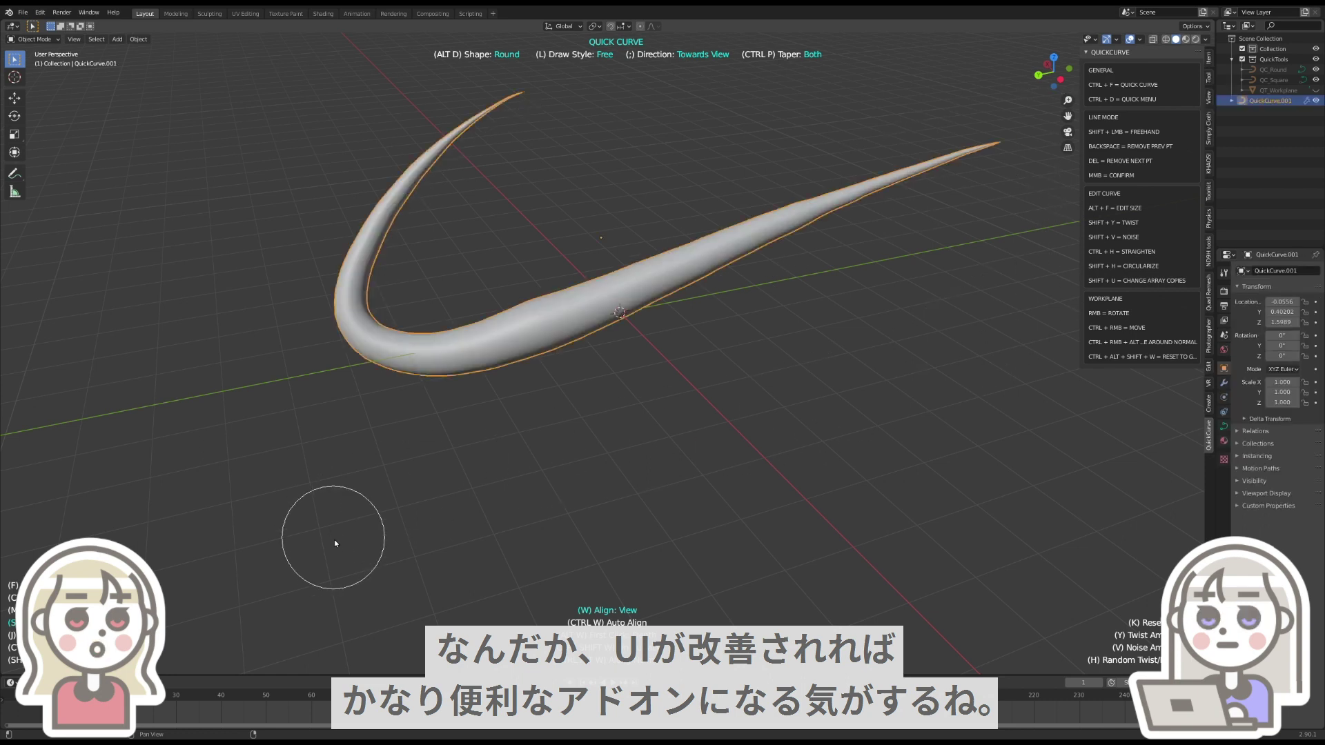
Draw warm-up strokes: an N-shaped tube, a diamond dot with C shapes, and a crossing bar
mouse_move(334, 539)
mouse_down()
mouse_move(425, 530)
mouse_move(477, 450)
mouse_move(528, 556)
mouse_up()
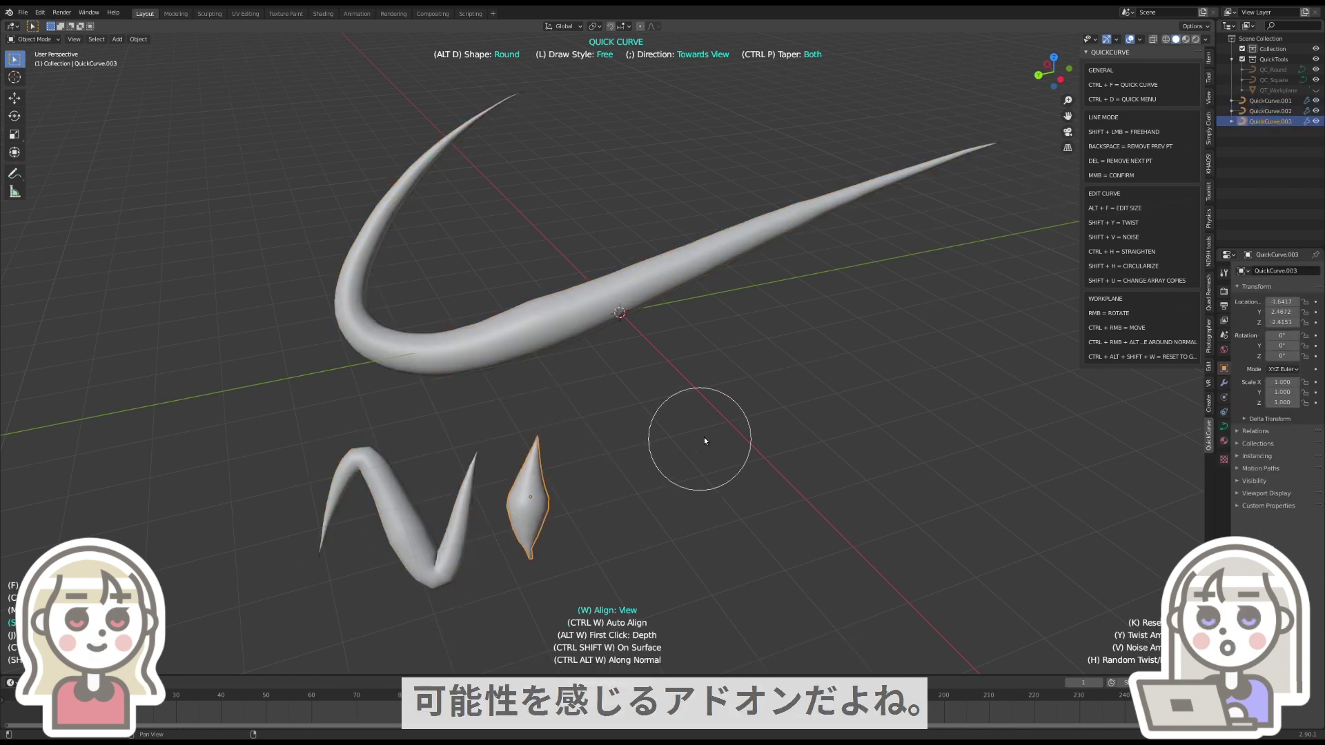
mouse_move(698, 426)
mouse_down()
mouse_move(621, 549)
mouse_move(725, 545)
mouse_up()
drag(819, 400, 855, 546)
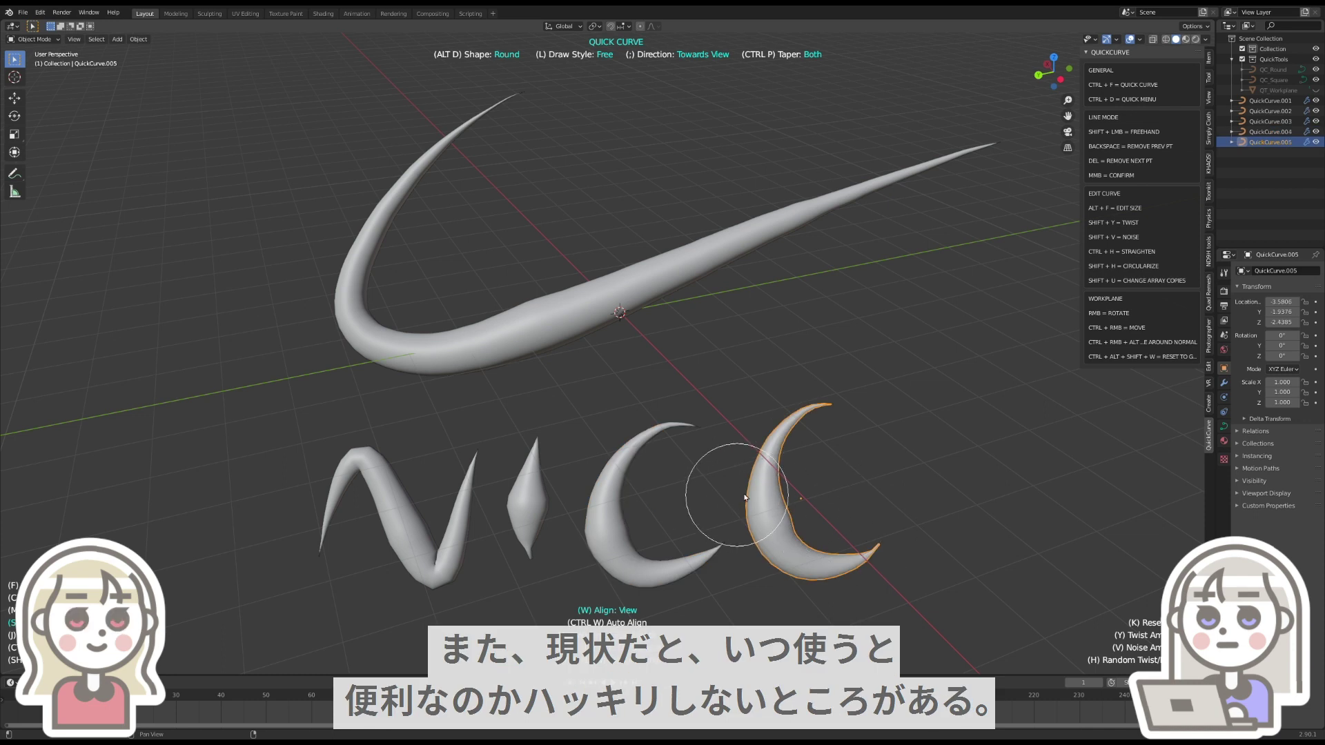
drag(749, 504, 908, 457)
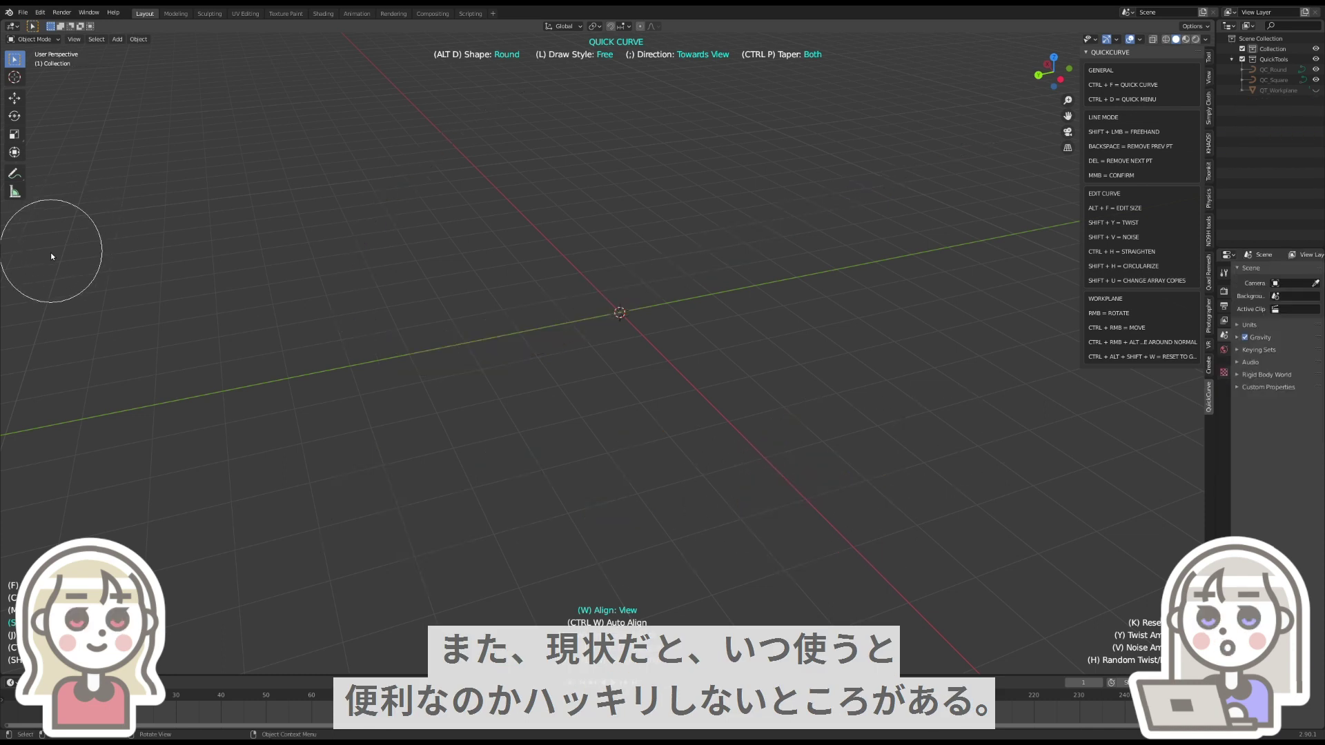
Write the top line of hiragana across the upper viewport, starting with あ and ending with ん
drag(51, 251, 186, 133)
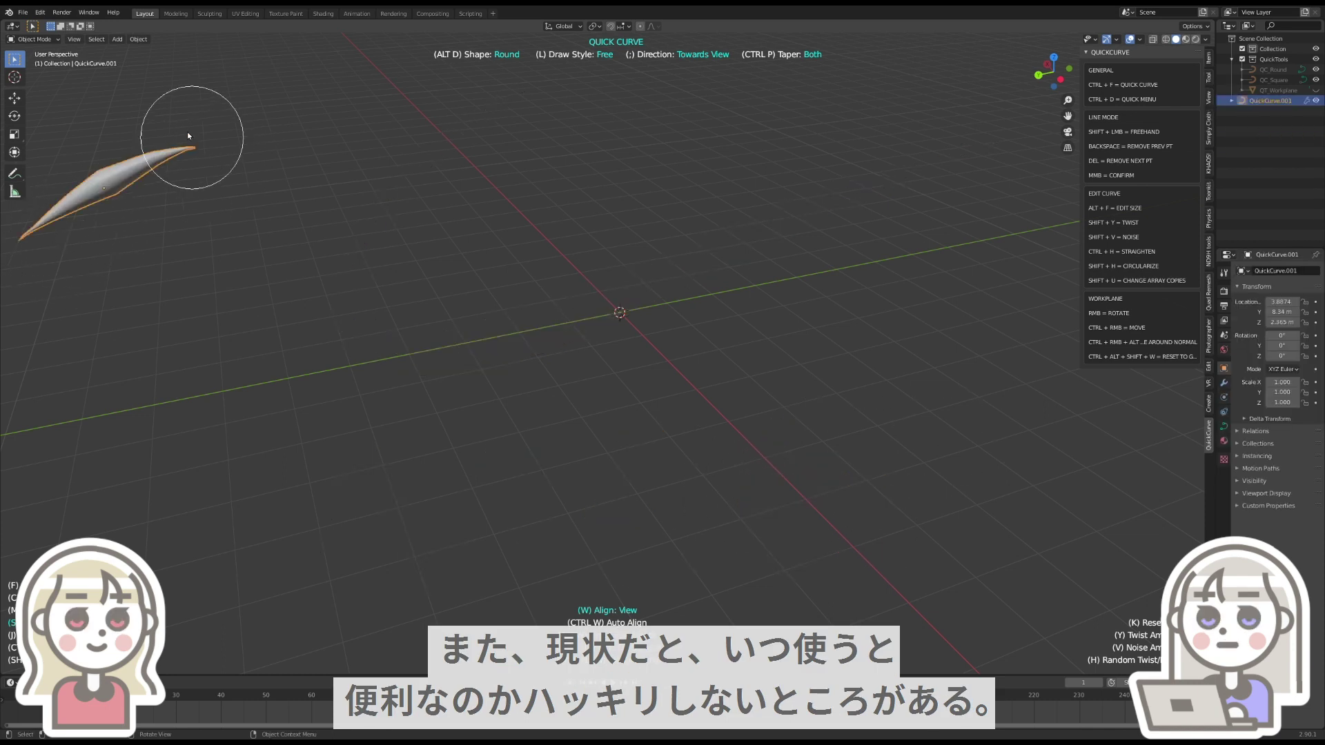
drag(131, 49, 146, 343)
mouse_move(186, 178)
mouse_down()
mouse_move(177, 256)
mouse_move(222, 301)
mouse_move(195, 286)
mouse_up()
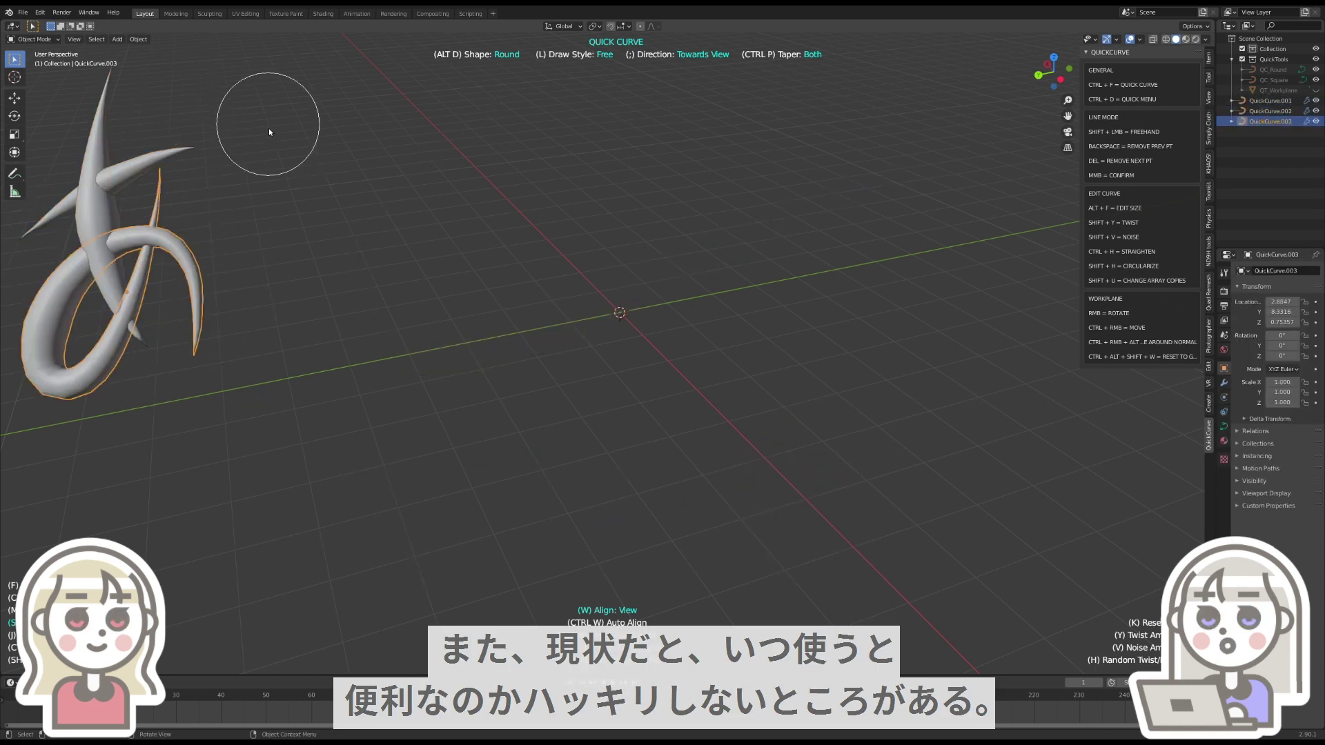
mouse_move(246, 118)
mouse_down()
mouse_move(291, 287)
mouse_move(343, 245)
mouse_up()
drag(343, 136, 360, 238)
drag(372, 164, 459, 128)
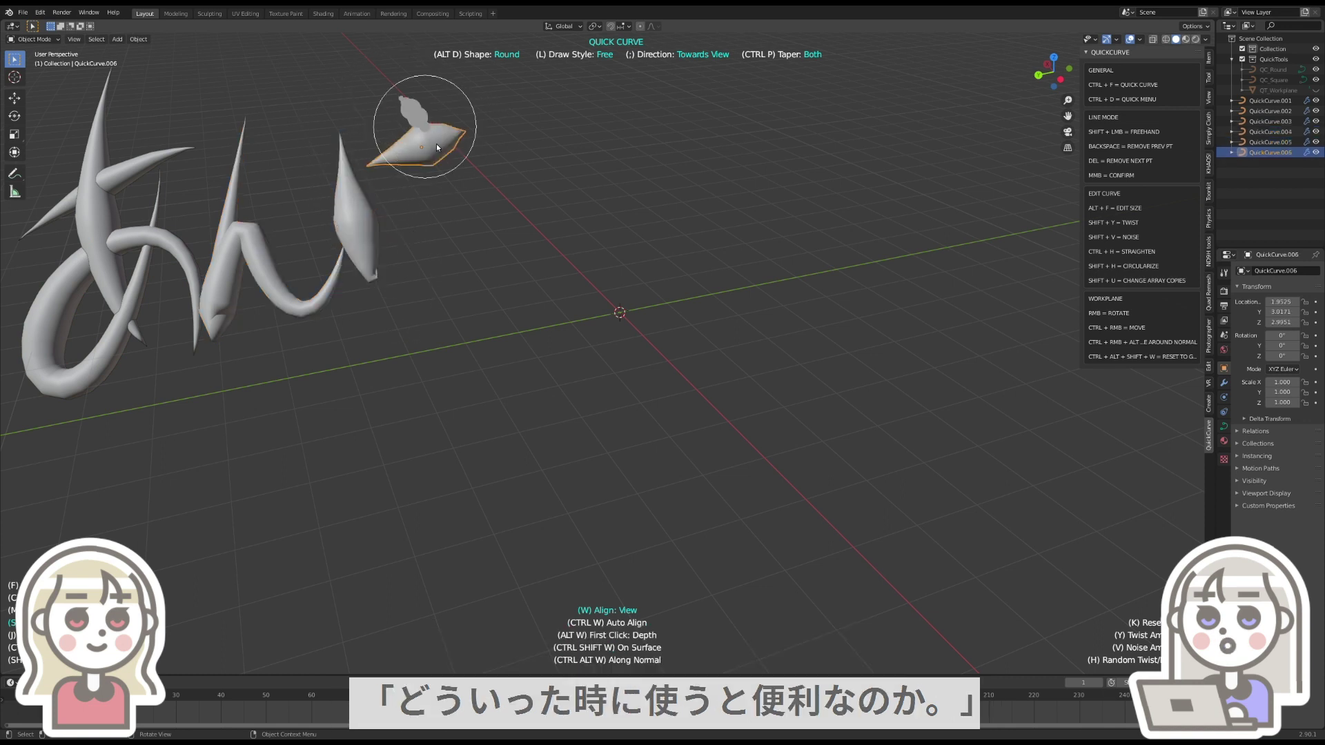
drag(389, 83, 545, 213)
mouse_move(486, 128)
mouse_down()
mouse_move(537, 104)
mouse_move(552, 232)
mouse_move(714, 135)
mouse_up()
Write a second hiragana line including ぱ and ん, plus two curved tubes at bottom centre
mouse_move(98, 474)
mouse_down()
mouse_move(139, 484)
mouse_move(192, 464)
mouse_up()
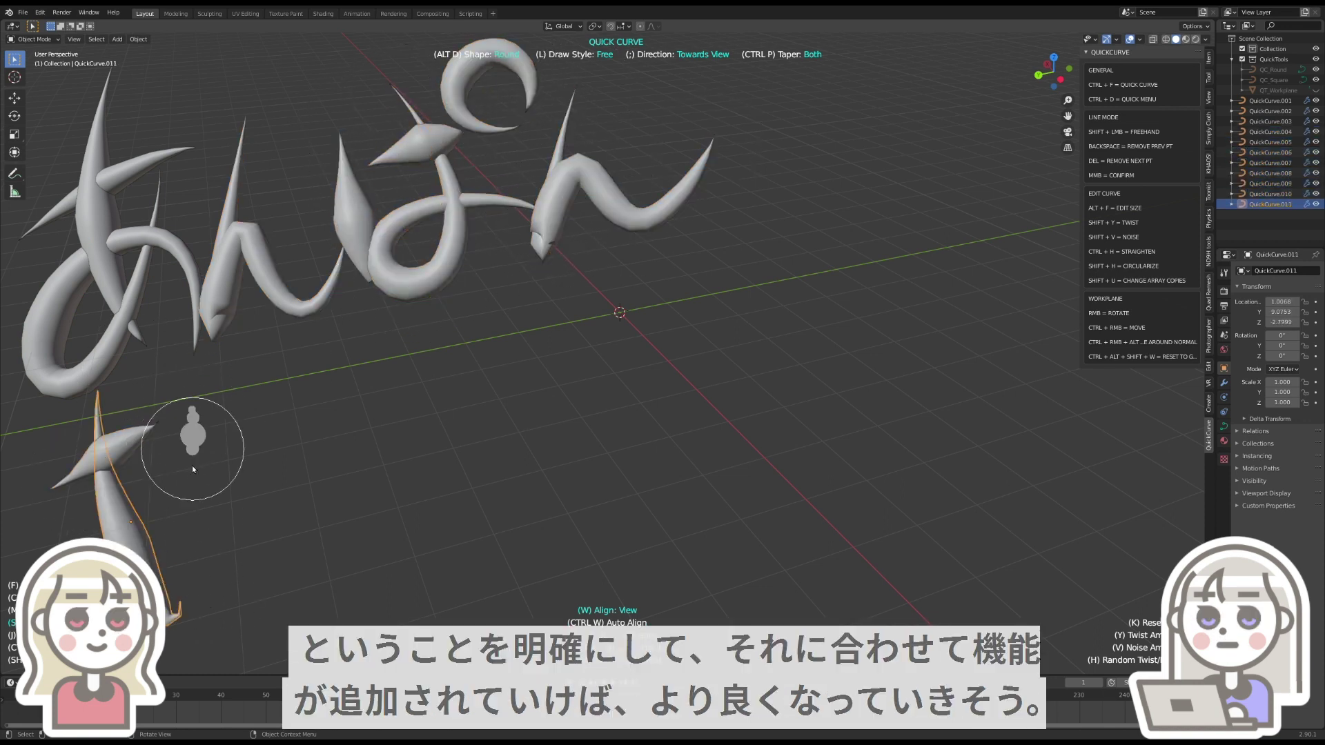
mouse_move(177, 547)
mouse_down()
mouse_move(271, 407)
mouse_move(352, 487)
mouse_up()
drag(361, 404, 399, 541)
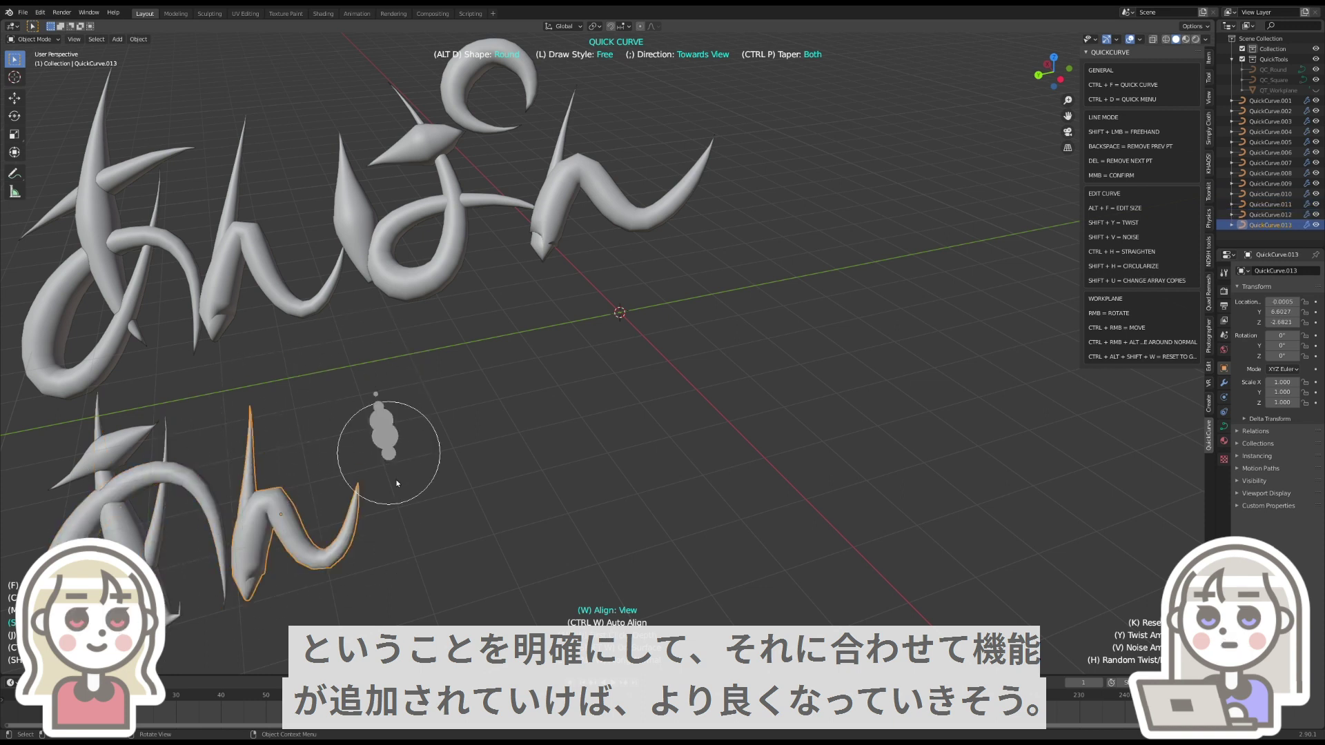
mouse_move(397, 416)
mouse_down()
mouse_move(491, 373)
mouse_move(467, 541)
mouse_move(566, 476)
mouse_up()
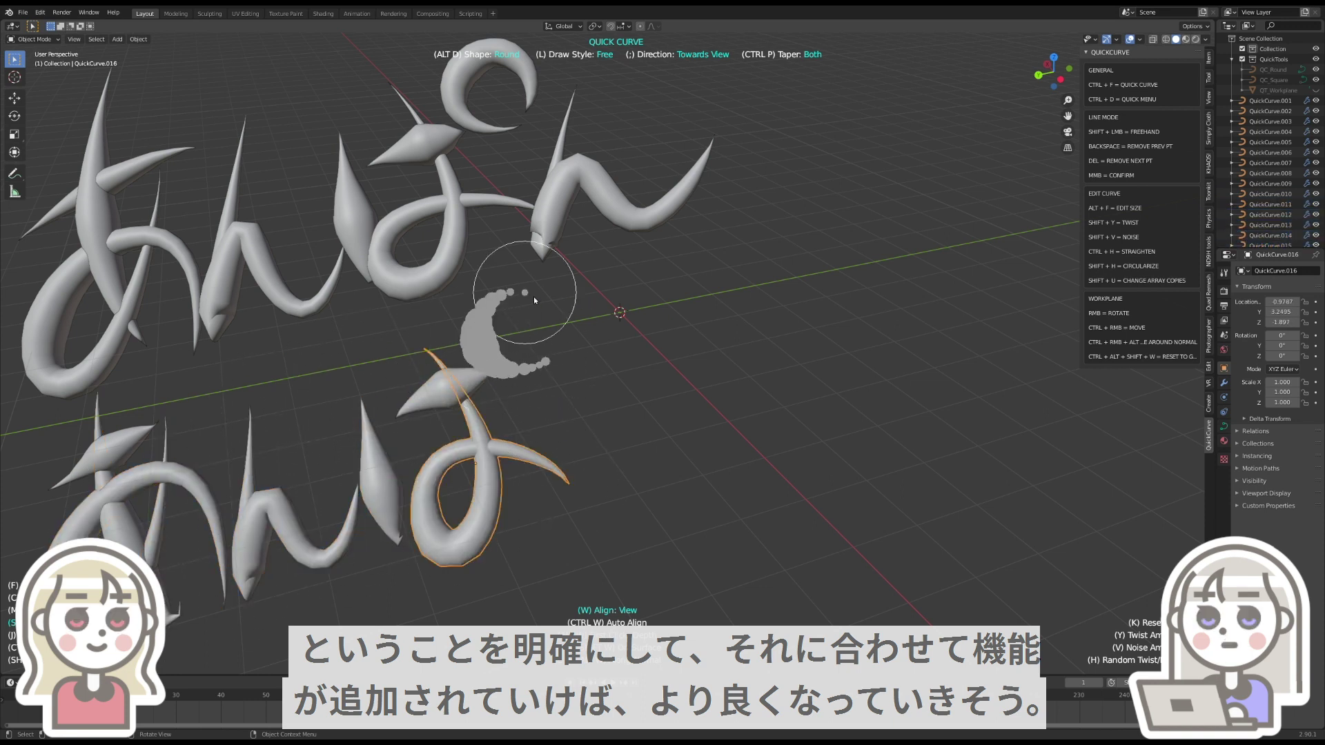
mouse_move(532, 296)
mouse_down()
mouse_move(730, 388)
mouse_move(731, 414)
mouse_up()
mouse_move(697, 269)
mouse_down()
mouse_move(803, 235)
mouse_move(831, 442)
mouse_move(868, 352)
mouse_move(888, 386)
mouse_up()
drag(940, 181, 1052, 276)
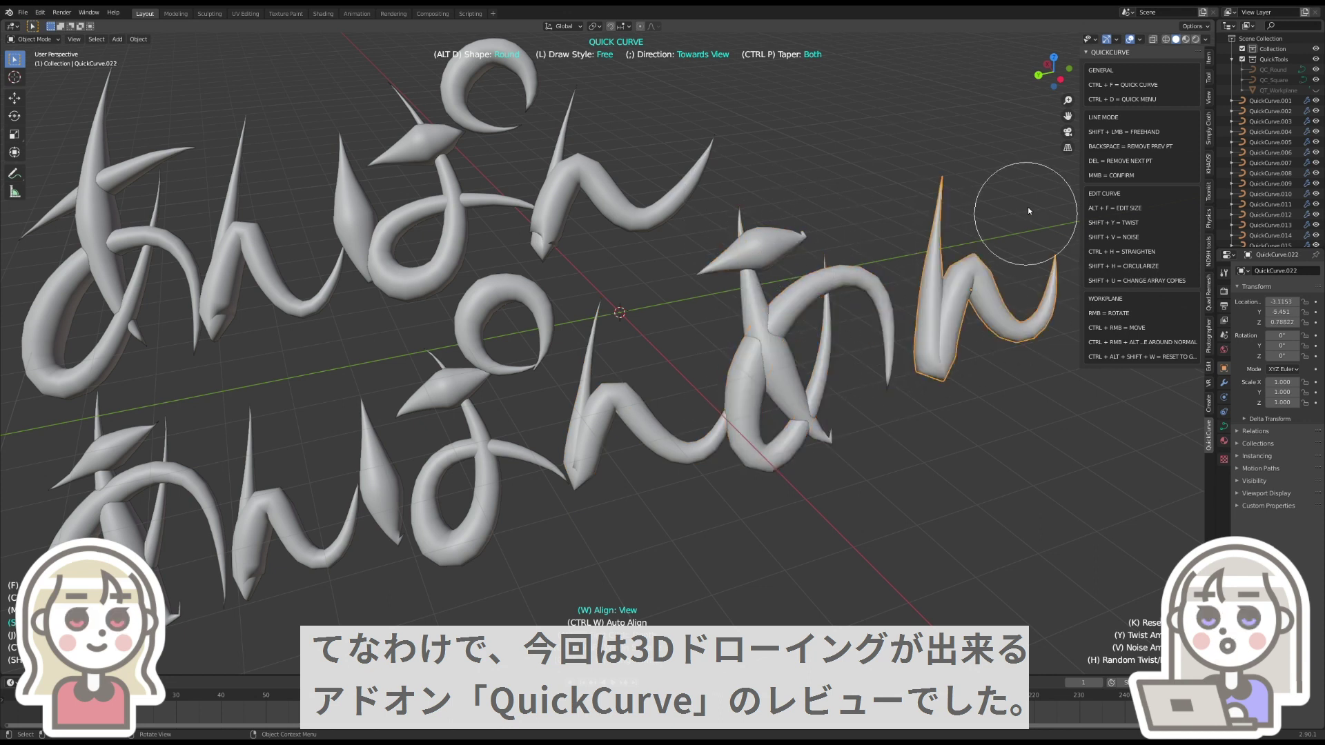
drag(1066, 162, 1053, 254)
mouse_move(582, 569)
mouse_down()
mouse_move(694, 497)
mouse_move(702, 591)
mouse_up()
drag(729, 516, 651, 608)
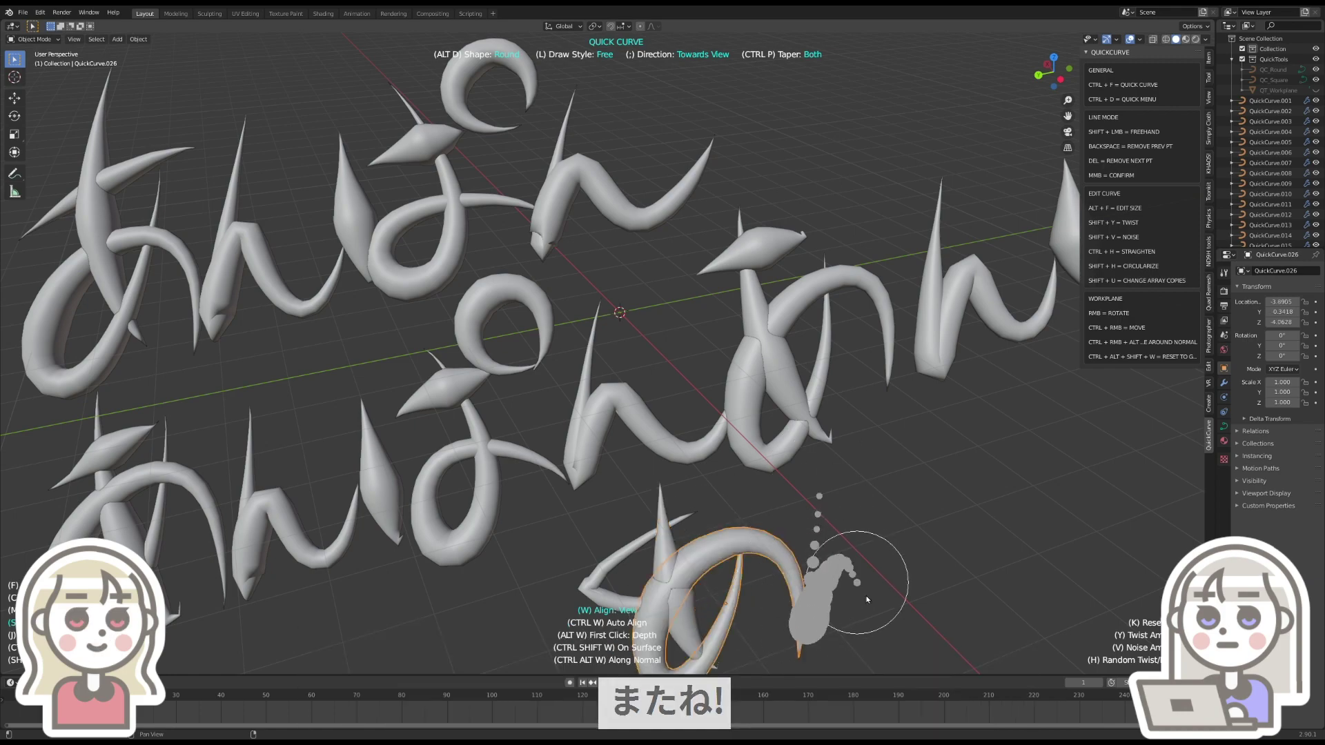